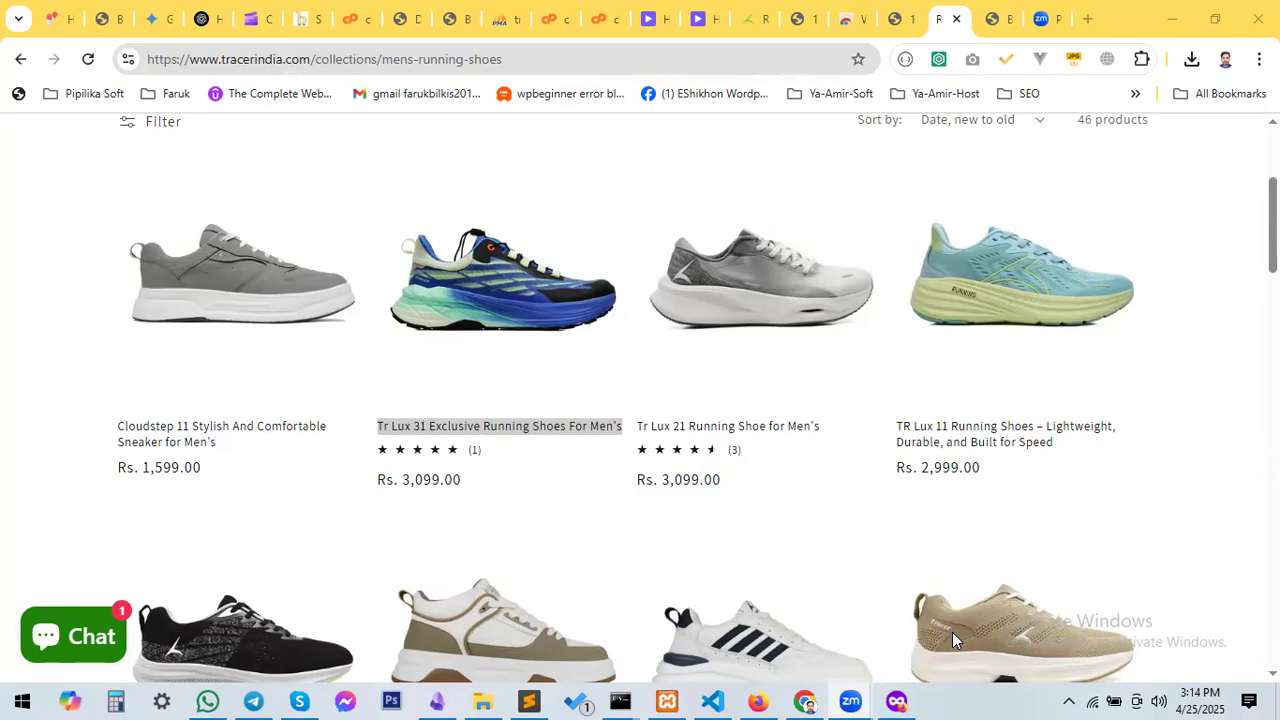
Switch to Firefox with the WooCommerce products list of the Best Ecommerce site and start adding a new product
{"action": "left_click", "coordinate": [741, 697]}
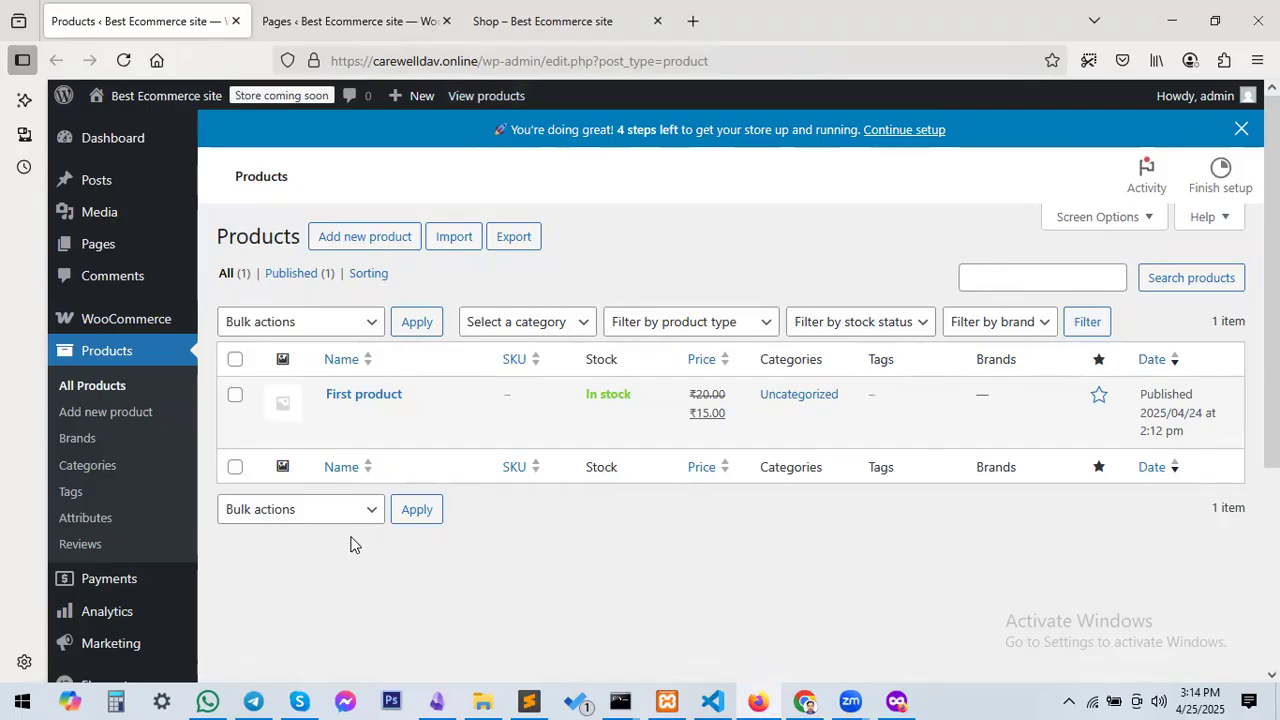
{"action": "mouse_move", "coordinate": [108, 320]}
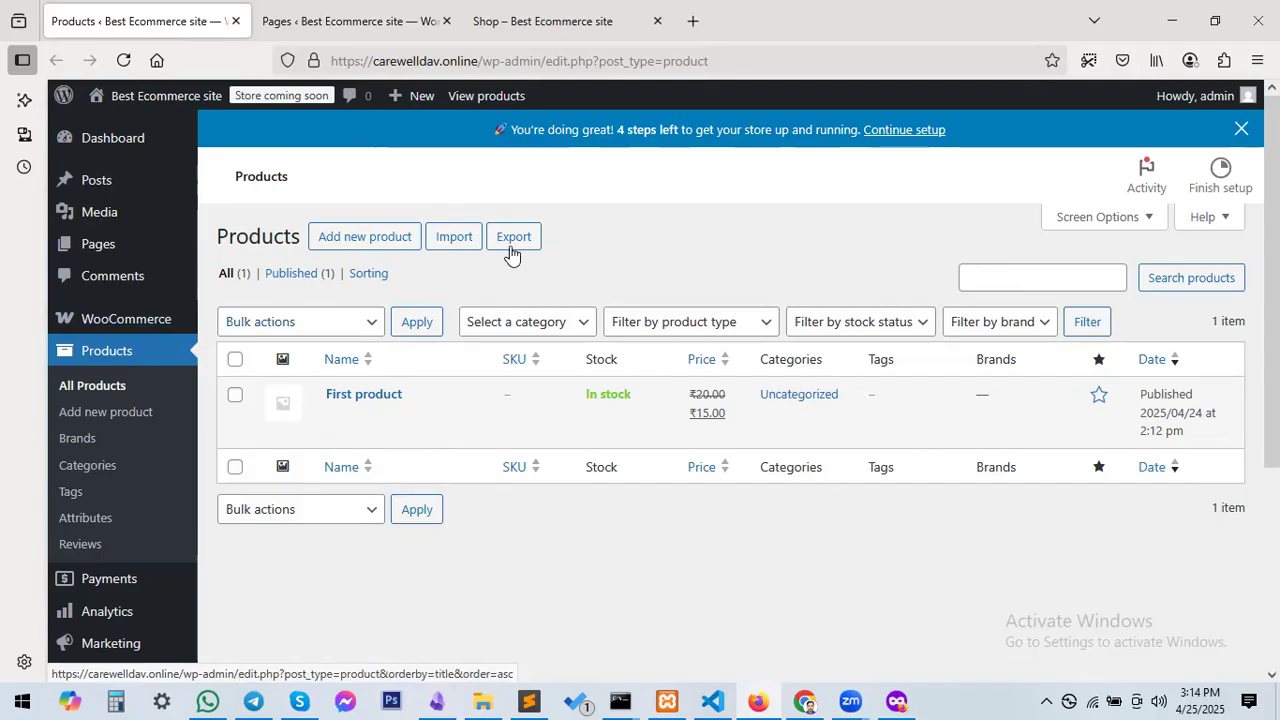
{"action": "left_click", "coordinate": [365, 237]}
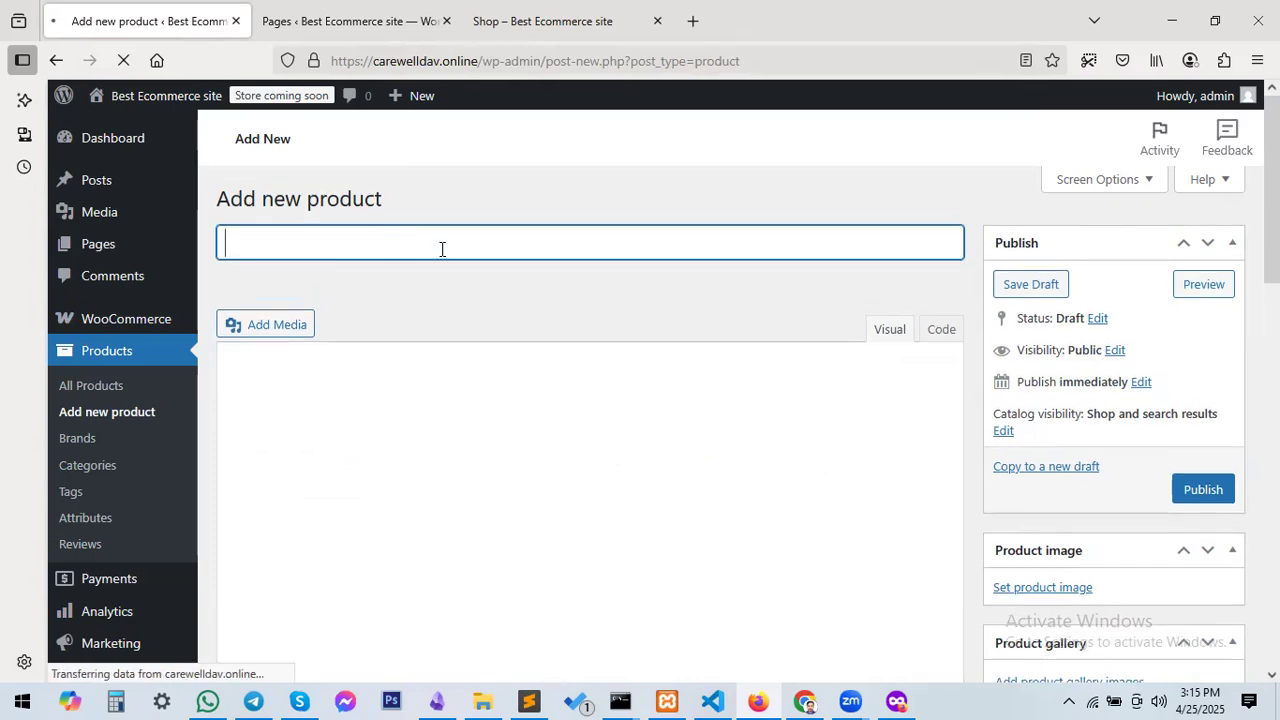
Examine the new product form's description editor and the product types offered in the Product data section
{"action": "scroll", "coordinate": [371, 348], "scroll_direction": "down", "scroll_amount": 2}
{"action": "left_click", "coordinate": [392, 331]}
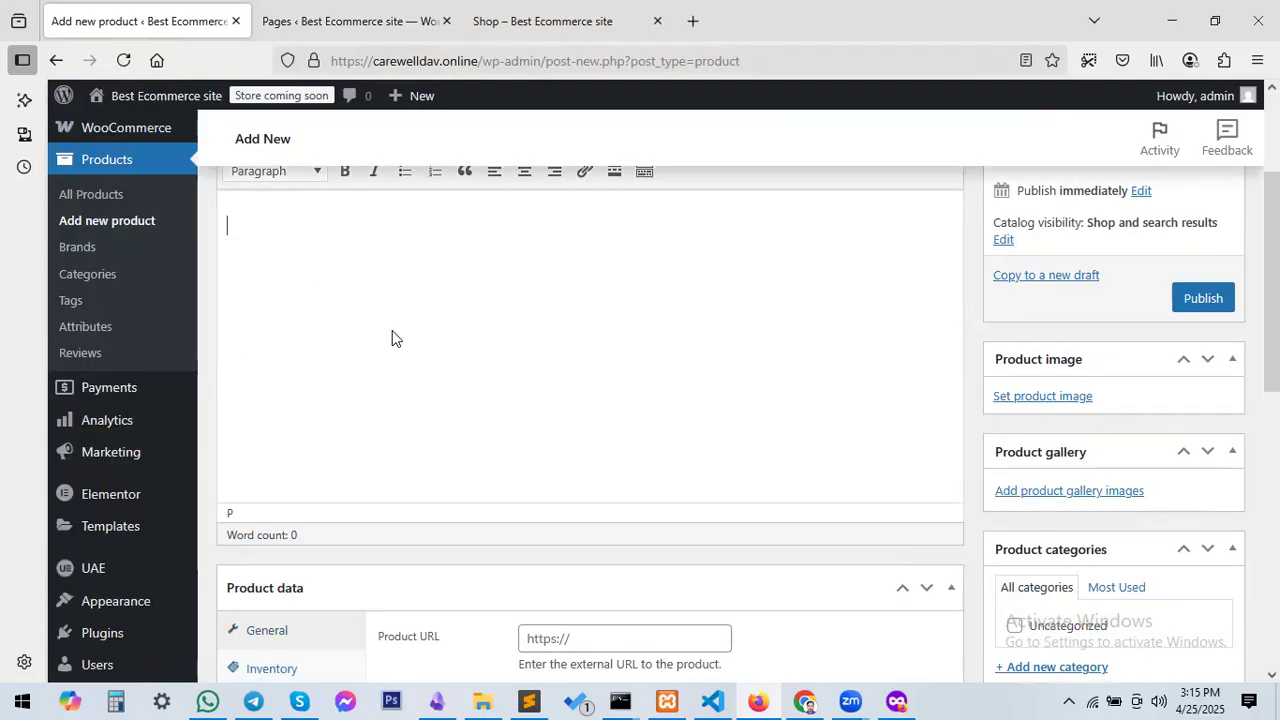
{"action": "scroll", "coordinate": [376, 343], "scroll_direction": "up", "scroll_amount": 1}
{"action": "scroll", "coordinate": [362, 341], "scroll_direction": "down", "scroll_amount": 2}
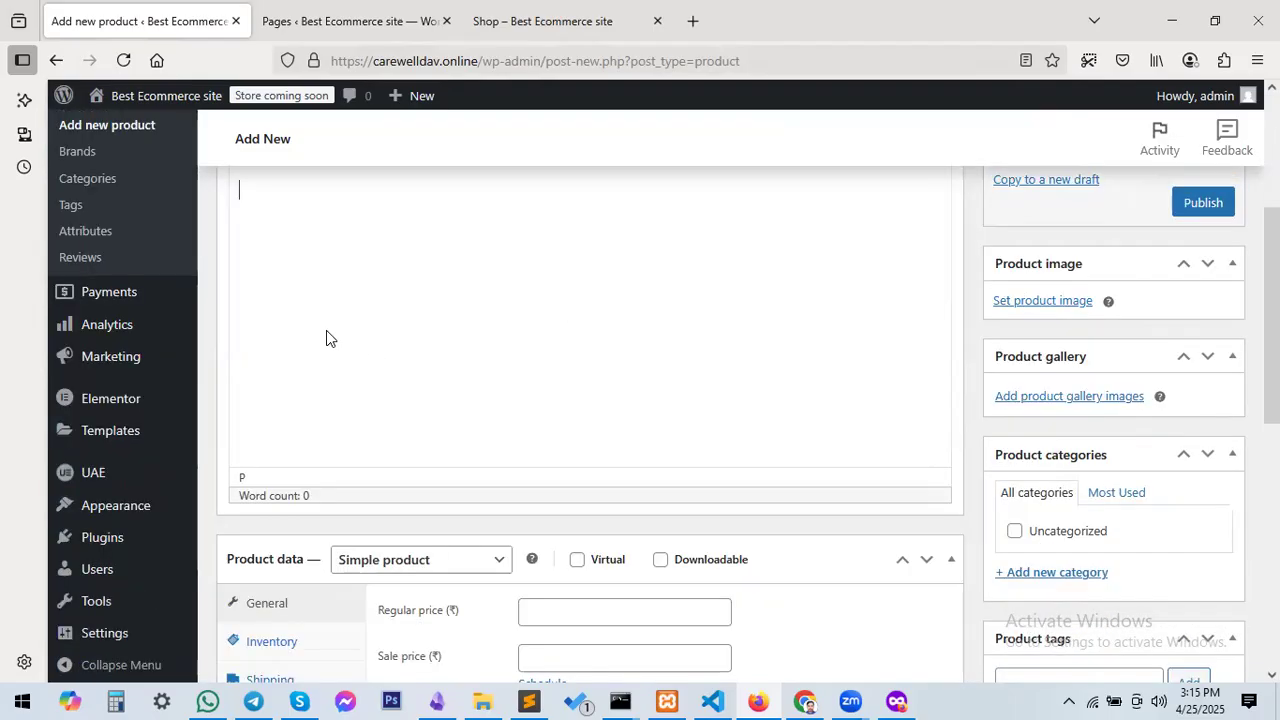
{"action": "scroll", "coordinate": [300, 250], "scroll_direction": "up", "scroll_amount": 2}
{"action": "scroll", "coordinate": [380, 300], "scroll_direction": "down", "scroll_amount": 2}
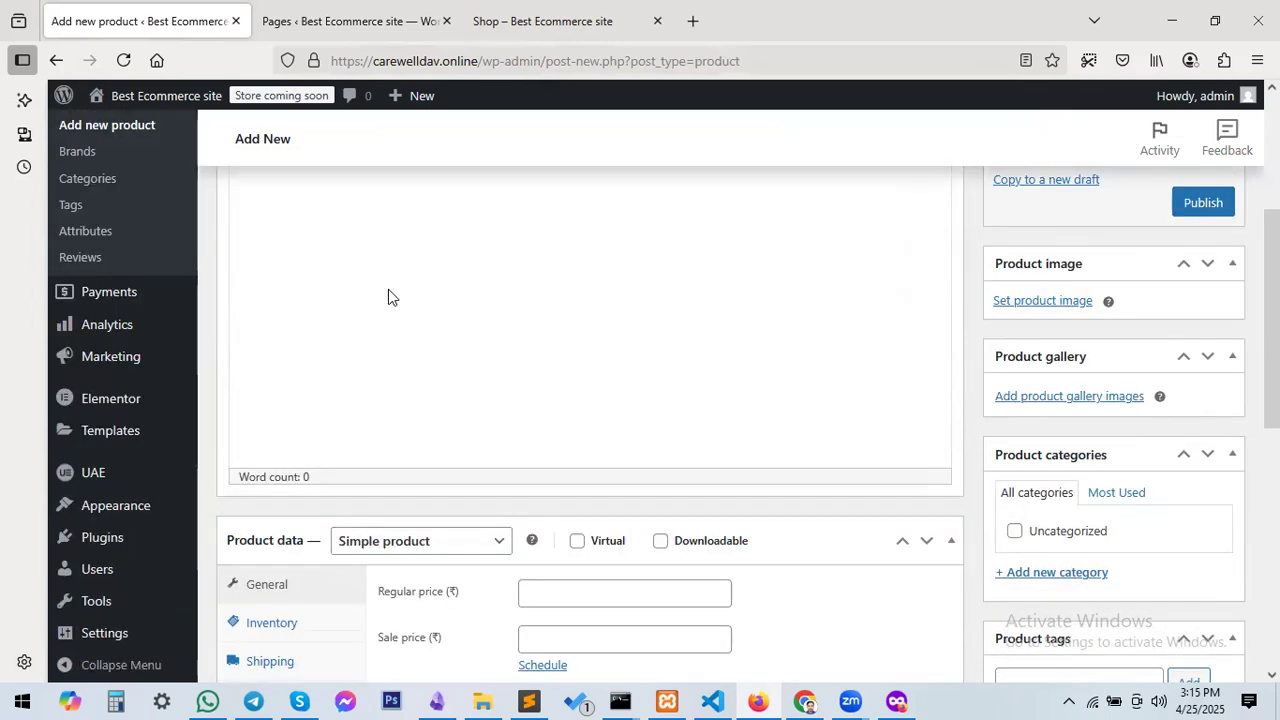
{"action": "scroll", "coordinate": [383, 294], "scroll_direction": "down", "scroll_amount": 2}
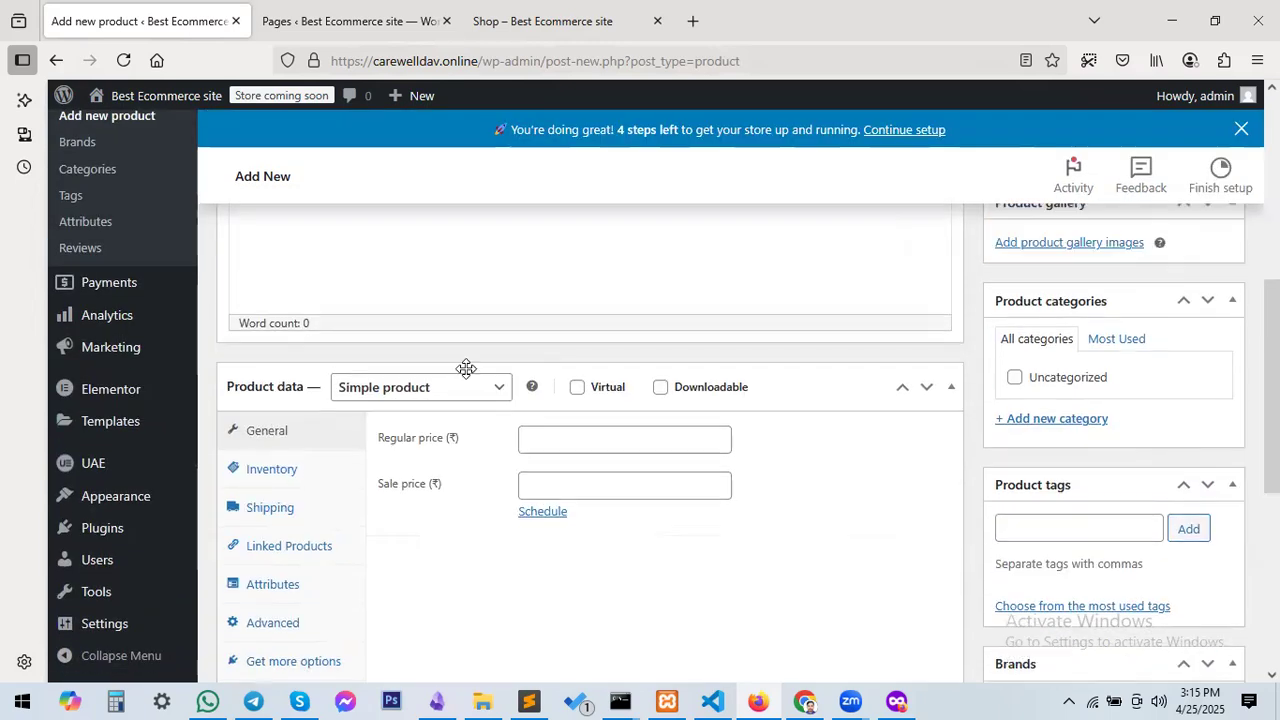
{"action": "scroll", "coordinate": [300, 312], "scroll_direction": "down", "scroll_amount": 1}
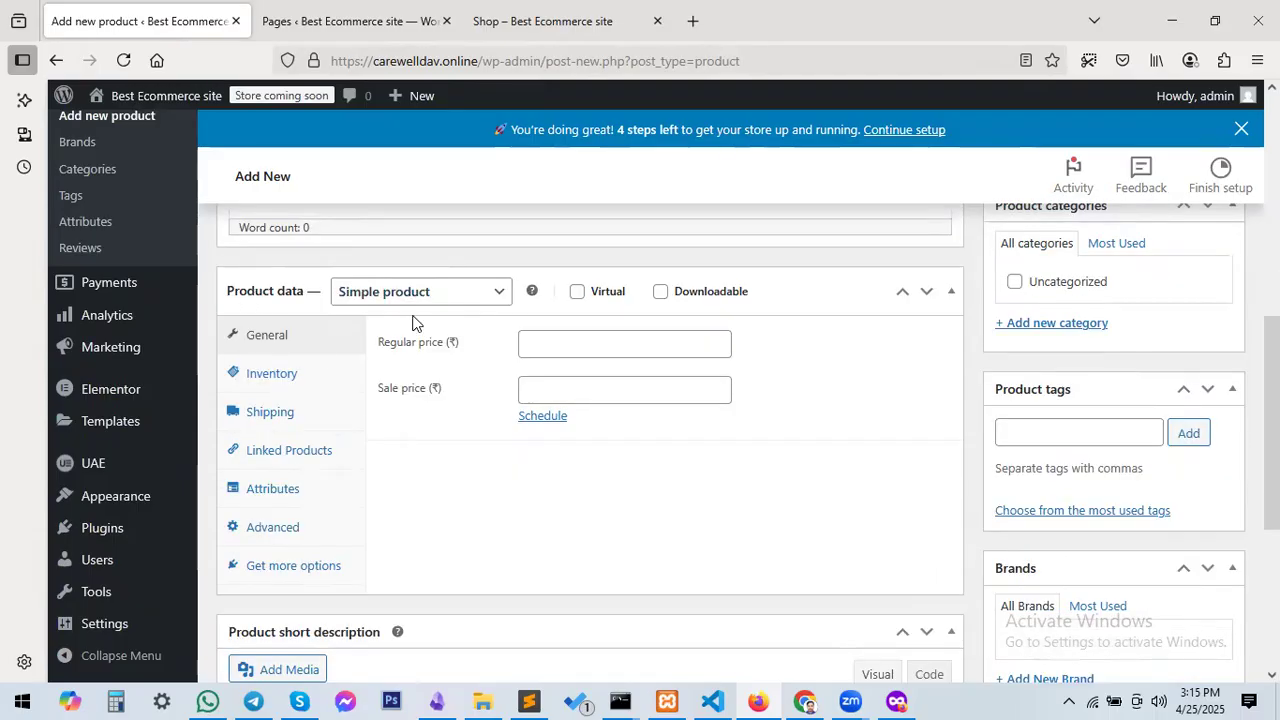
{"action": "left_click", "coordinate": [480, 294]}
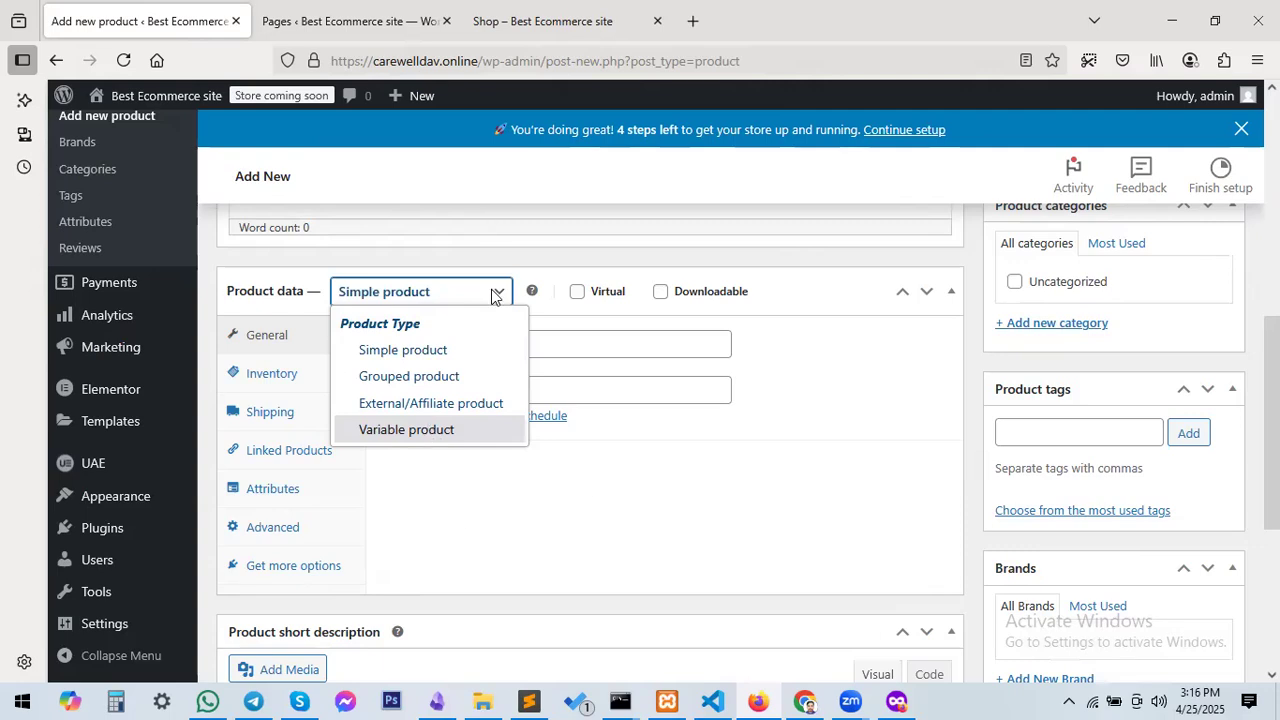
{"action": "left_click", "coordinate": [441, 300]}
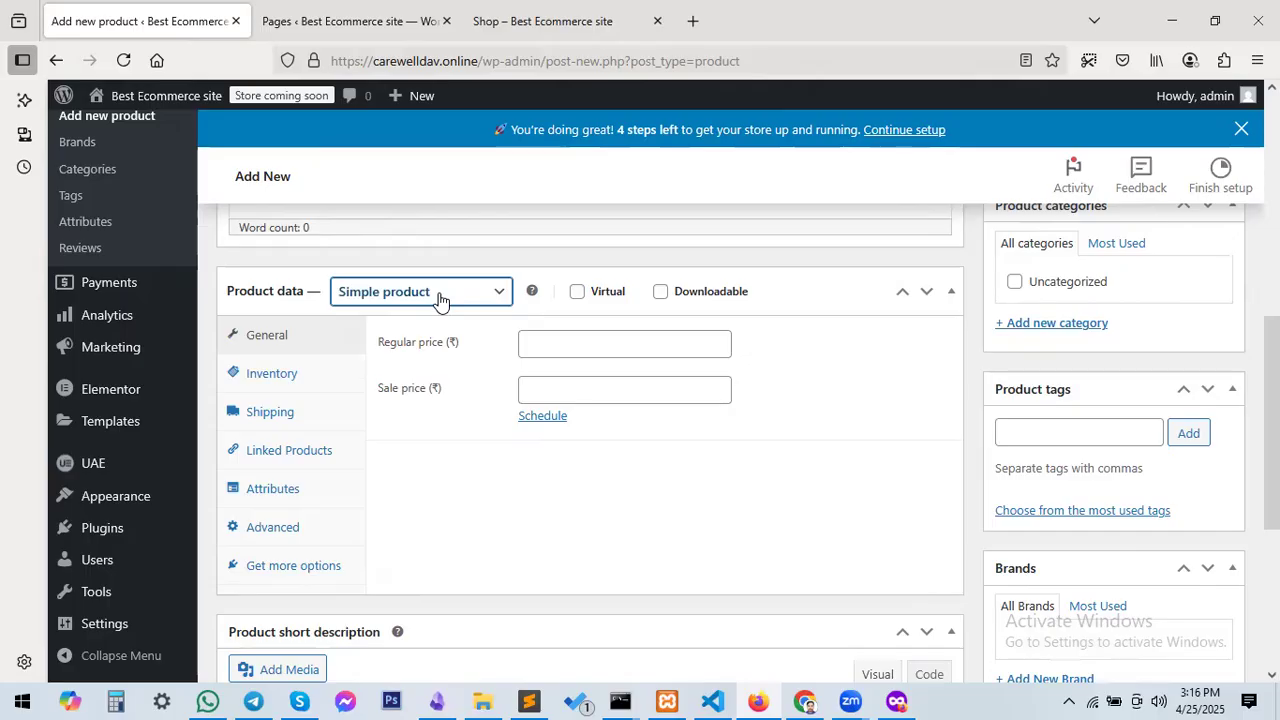
{"action": "left_click", "coordinate": [470, 300]}
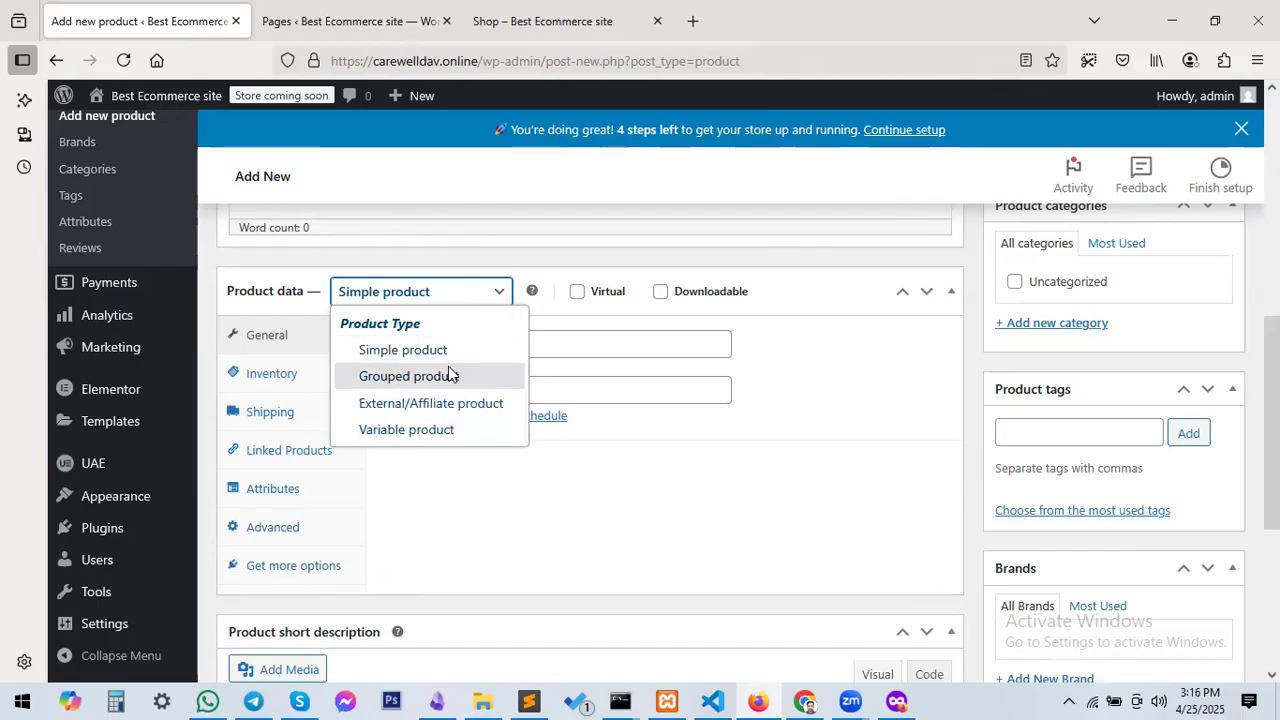
{"action": "left_click", "coordinate": [405, 296]}
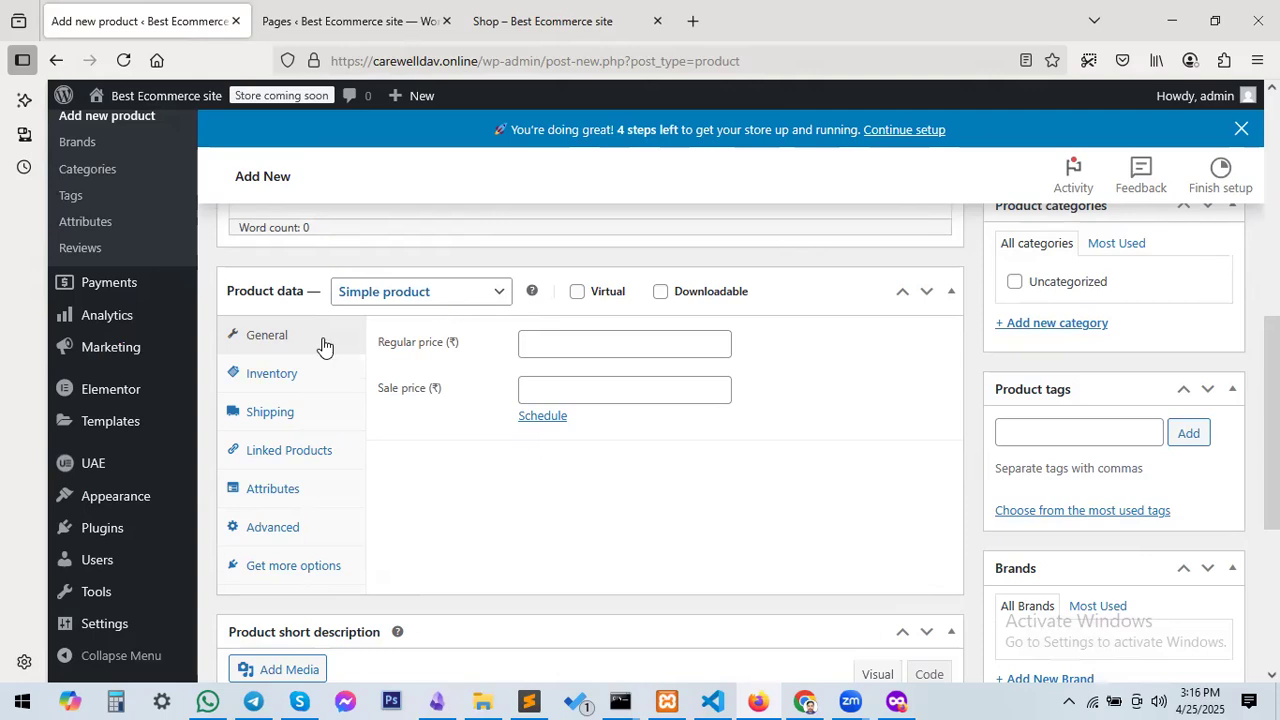
Examine the regular and sale price fields, the short description editor, and the product image and gallery sections
{"action": "left_click", "coordinate": [588, 346]}
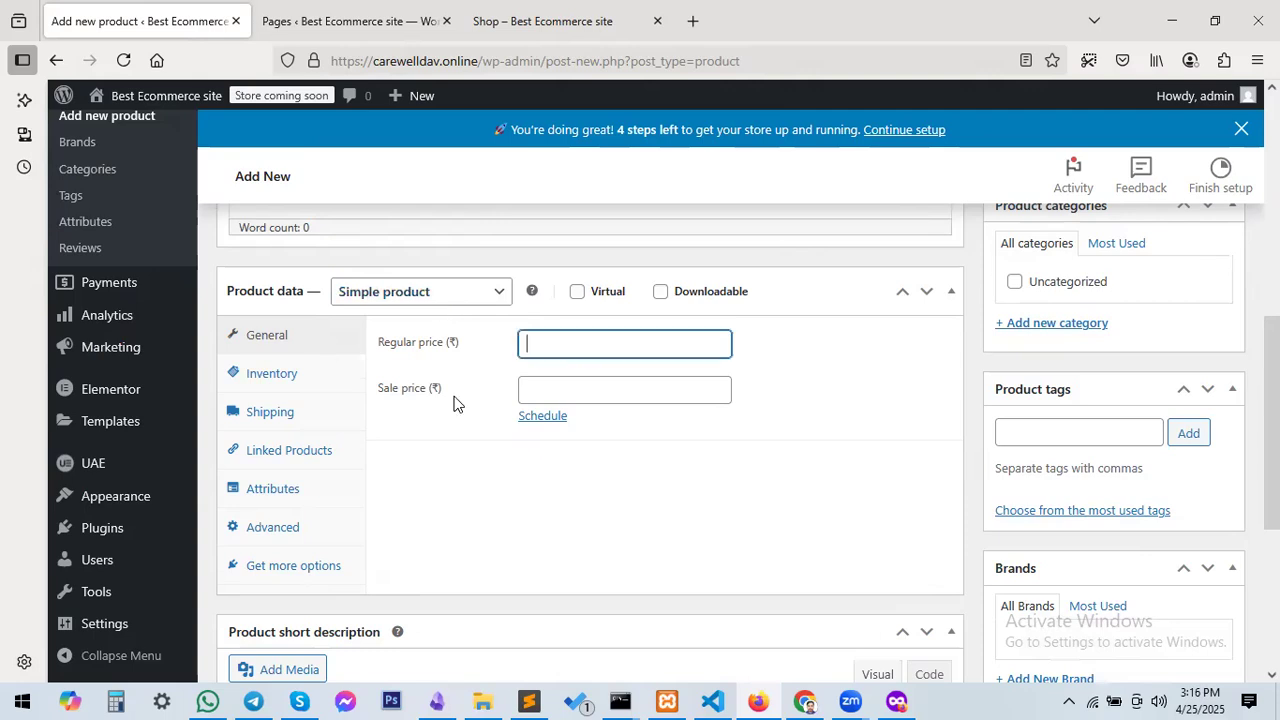
{"action": "left_click", "coordinate": [588, 393]}
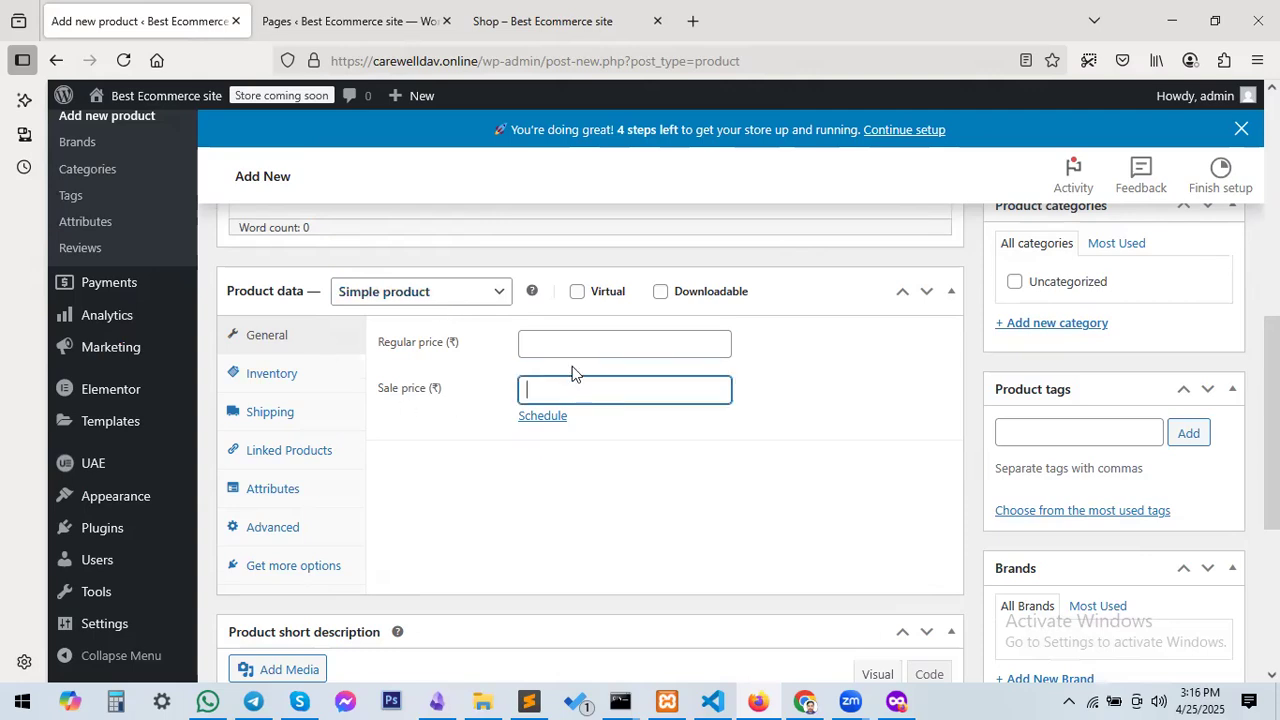
{"action": "left_click", "coordinate": [550, 340]}
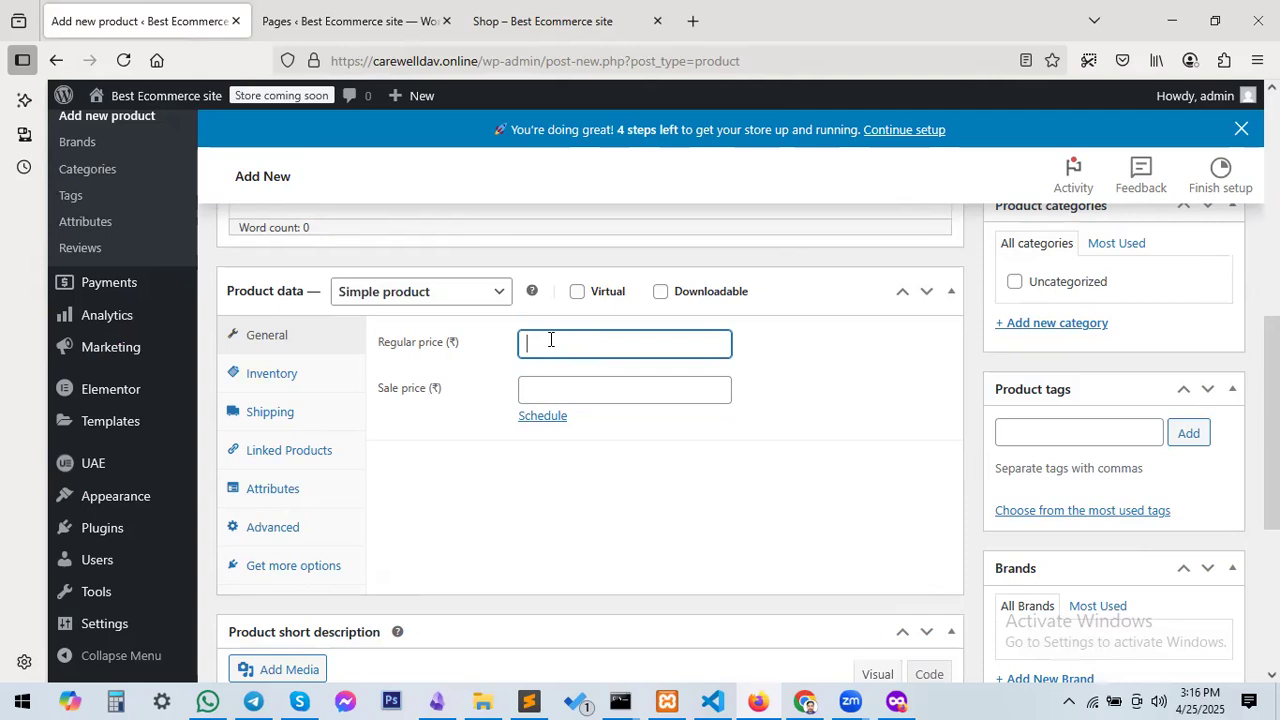
{"action": "left_click", "coordinate": [580, 391]}
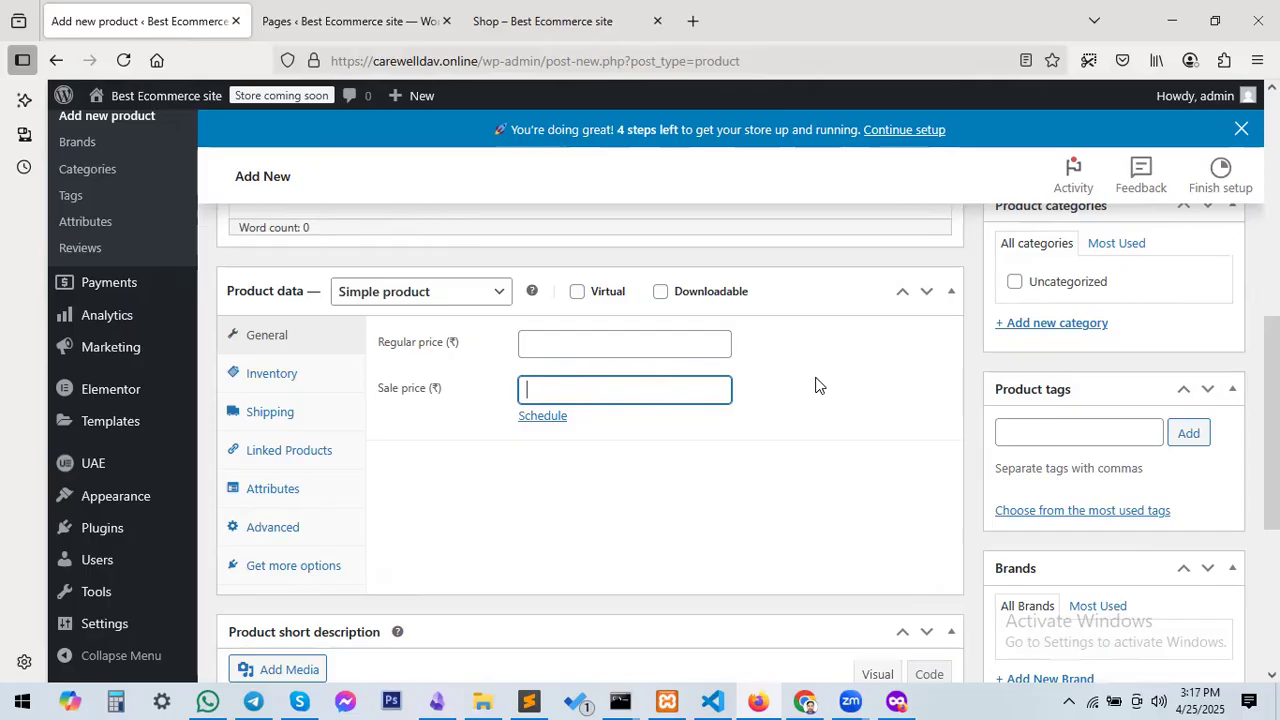
{"action": "scroll", "coordinate": [817, 383], "scroll_direction": "down", "scroll_amount": 3}
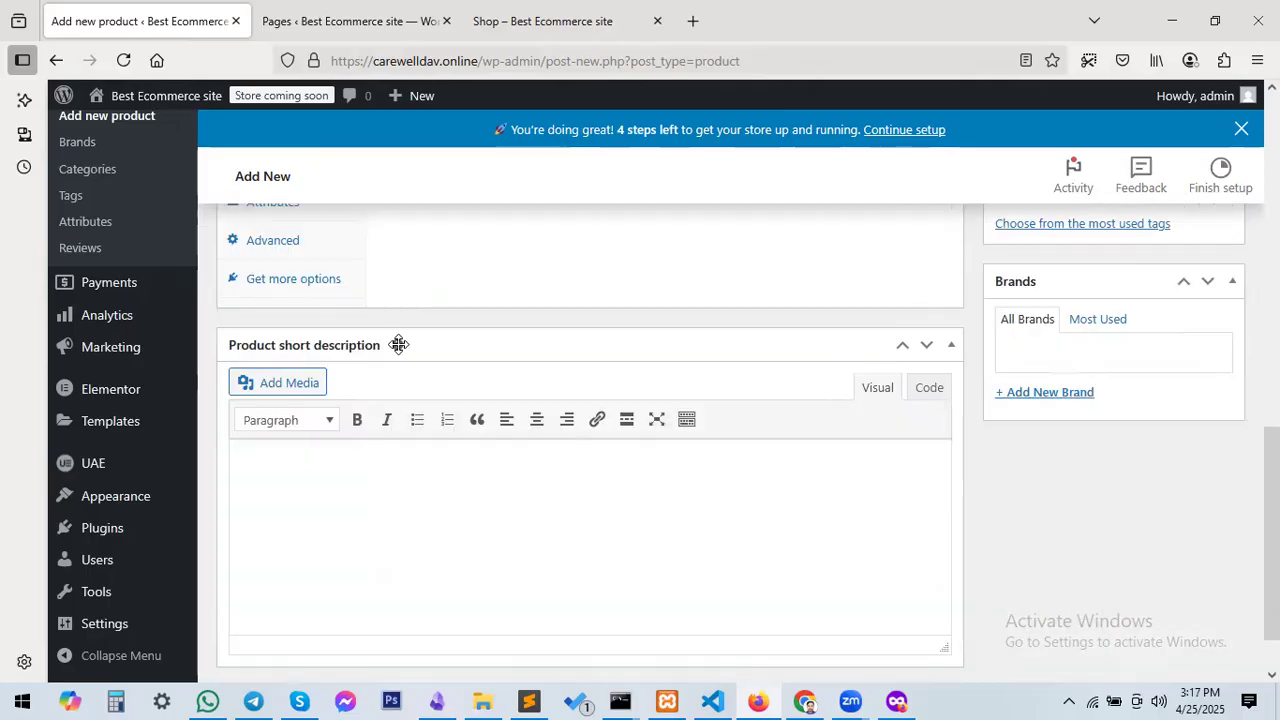
{"action": "left_click", "coordinate": [398, 468]}
{"action": "scroll", "coordinate": [232, 422], "scroll_direction": "down", "scroll_amount": 1}
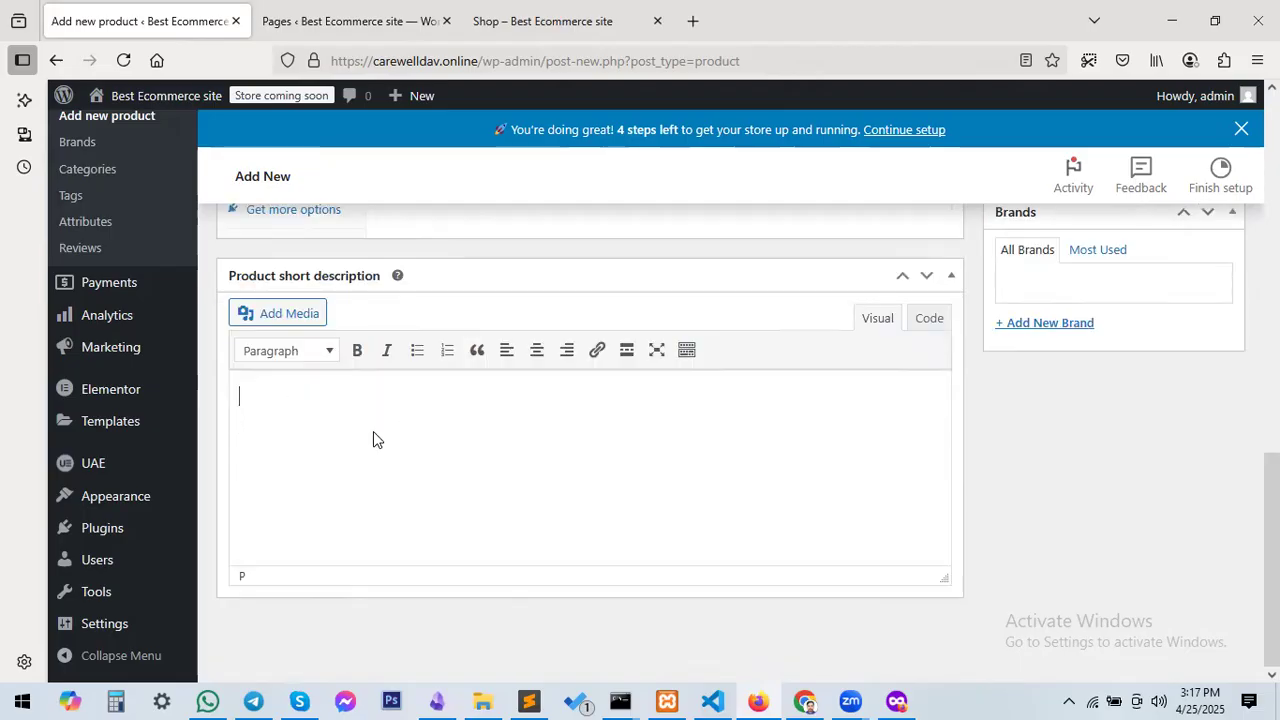
{"action": "scroll", "coordinate": [373, 431], "scroll_direction": "up", "scroll_amount": 10}
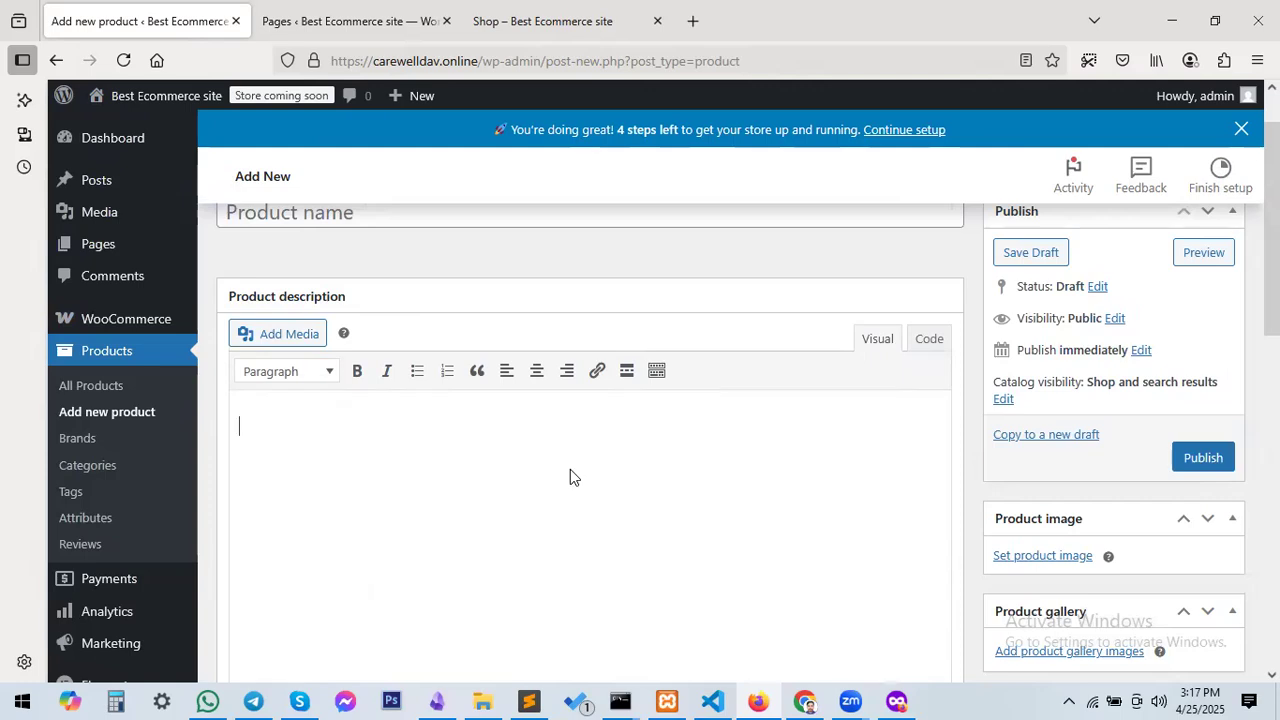
{"action": "scroll", "coordinate": [1071, 357], "scroll_direction": "down", "scroll_amount": 3}
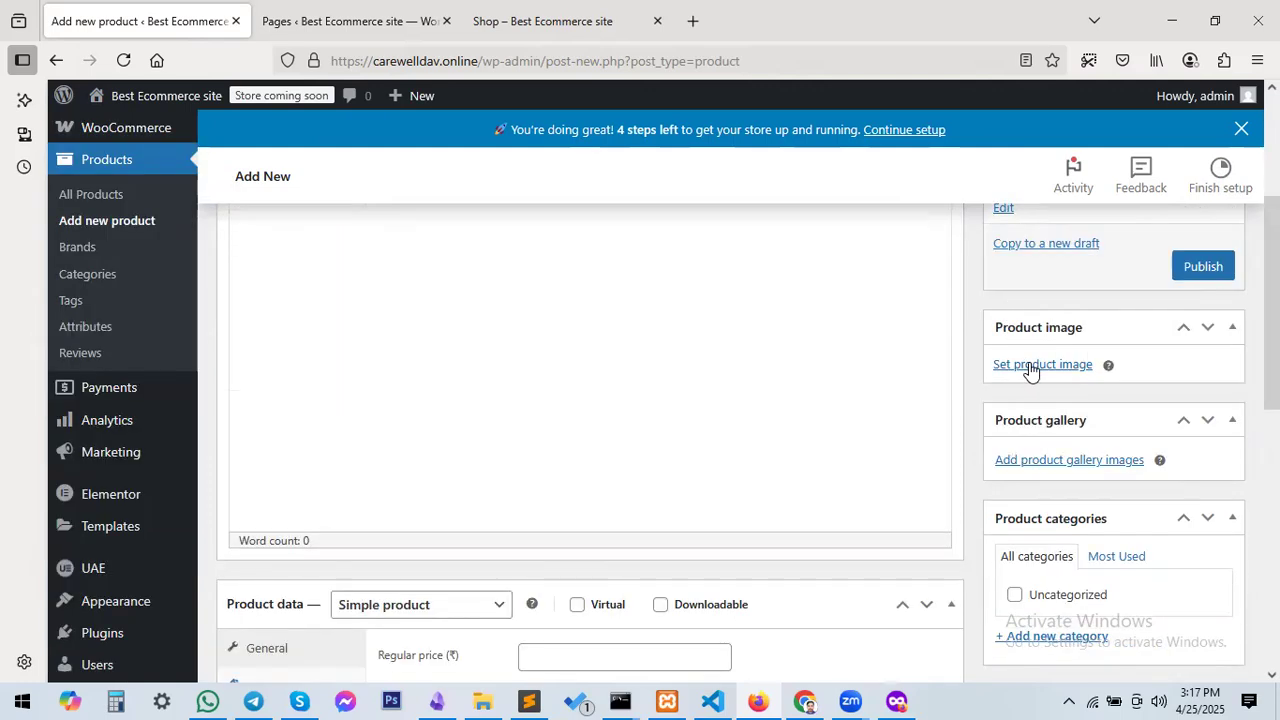
{"action": "scroll", "coordinate": [1090, 375], "scroll_direction": "down", "scroll_amount": 2}
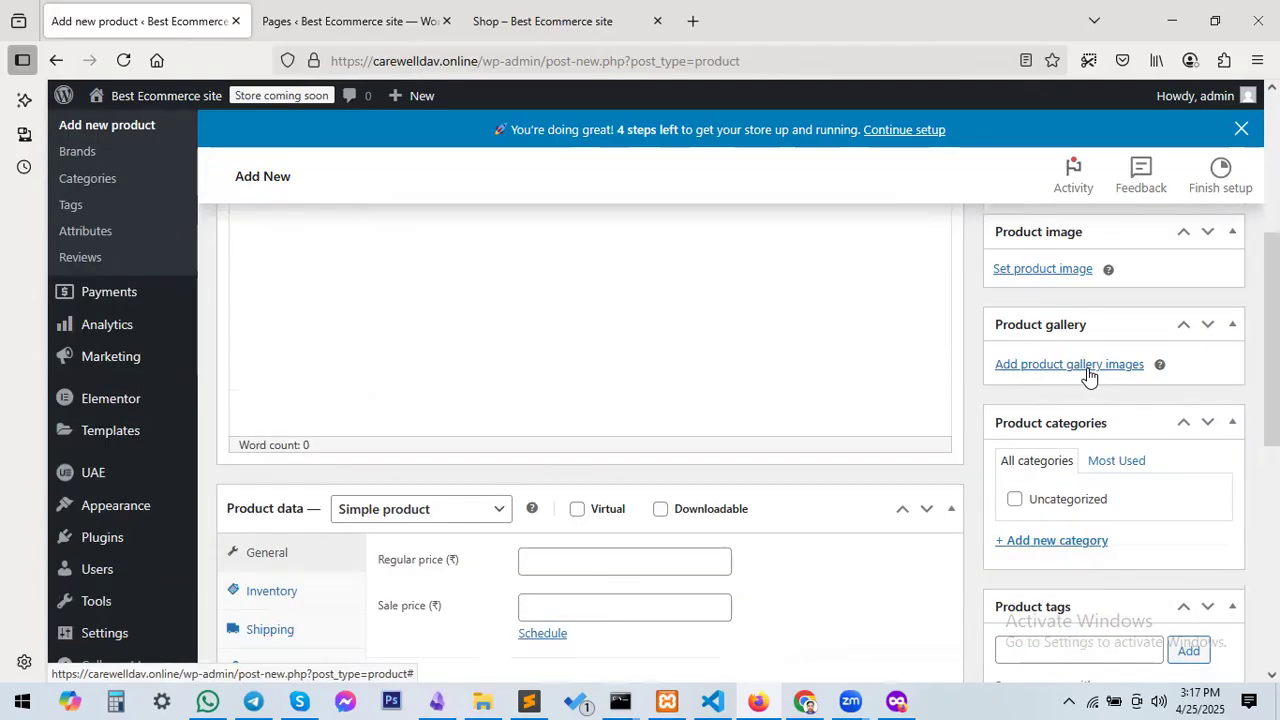
{"action": "scroll", "coordinate": [772, 413], "scroll_direction": "up", "scroll_amount": 2}
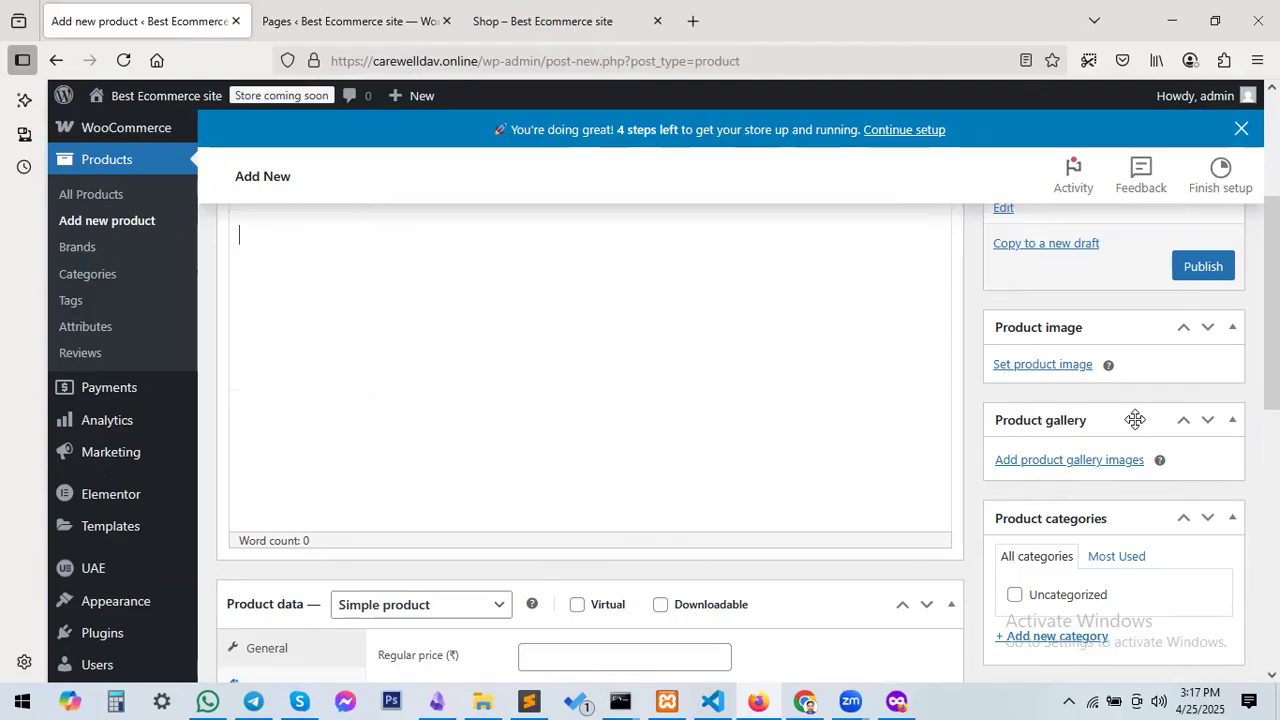
{"action": "scroll", "coordinate": [602, 394], "scroll_direction": "down", "scroll_amount": 2}
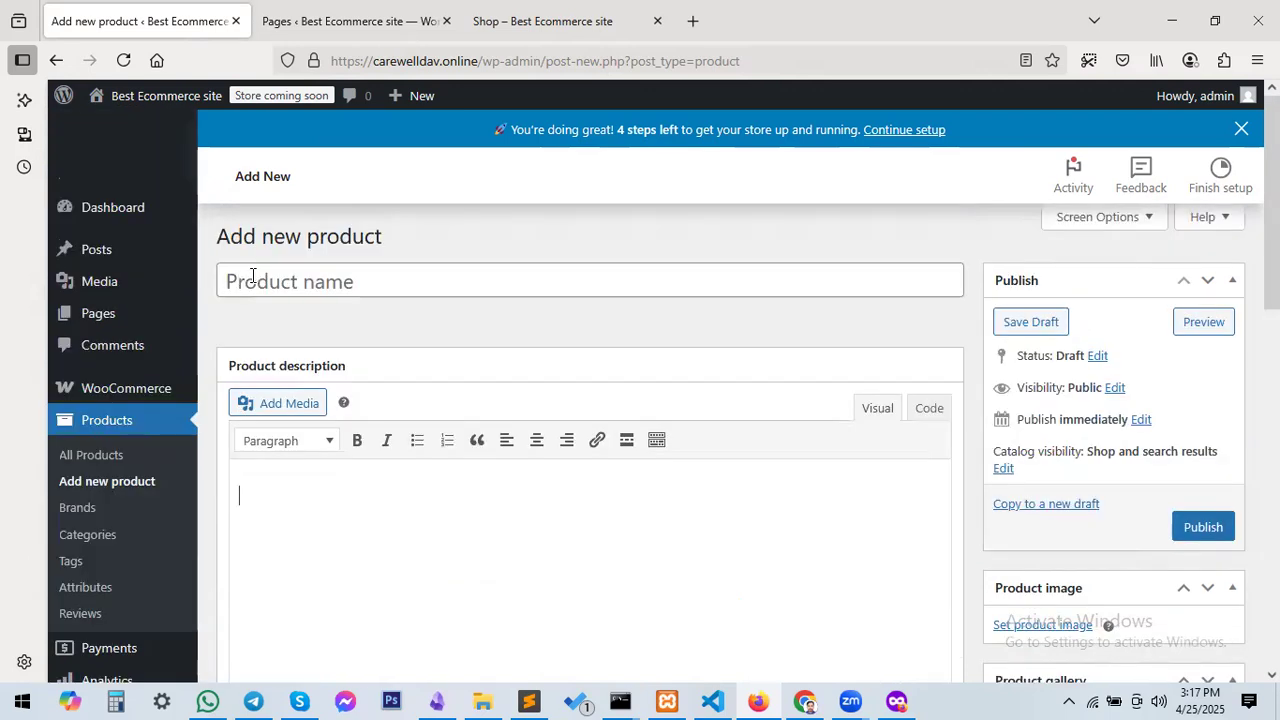
Set the product name to "Tr Lux 31 Exclusive Running Shoes For Men's" from the clipboard history
{"action": "scroll", "coordinate": [429, 380], "scroll_direction": "up", "scroll_amount": 10}
{"action": "left_click", "coordinate": [255, 280]}
{"action": "left_click", "coordinate": [255, 285]}
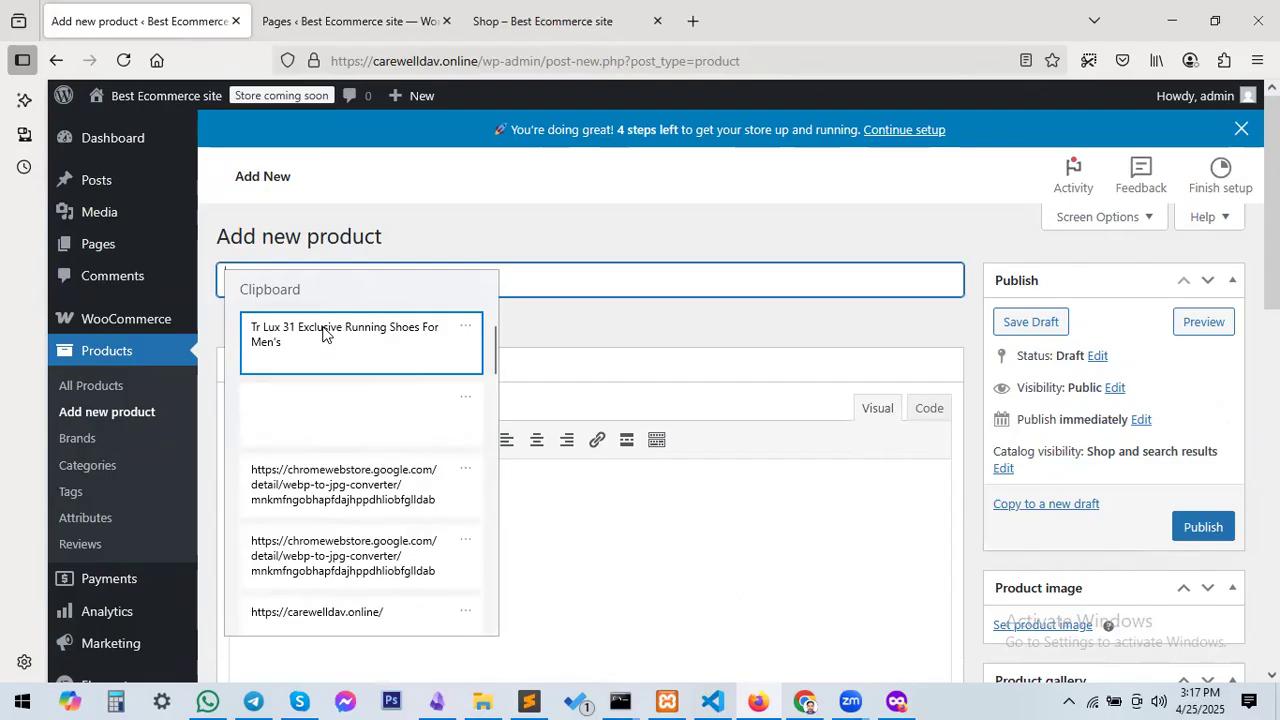
{"action": "left_click", "coordinate": [322, 333]}
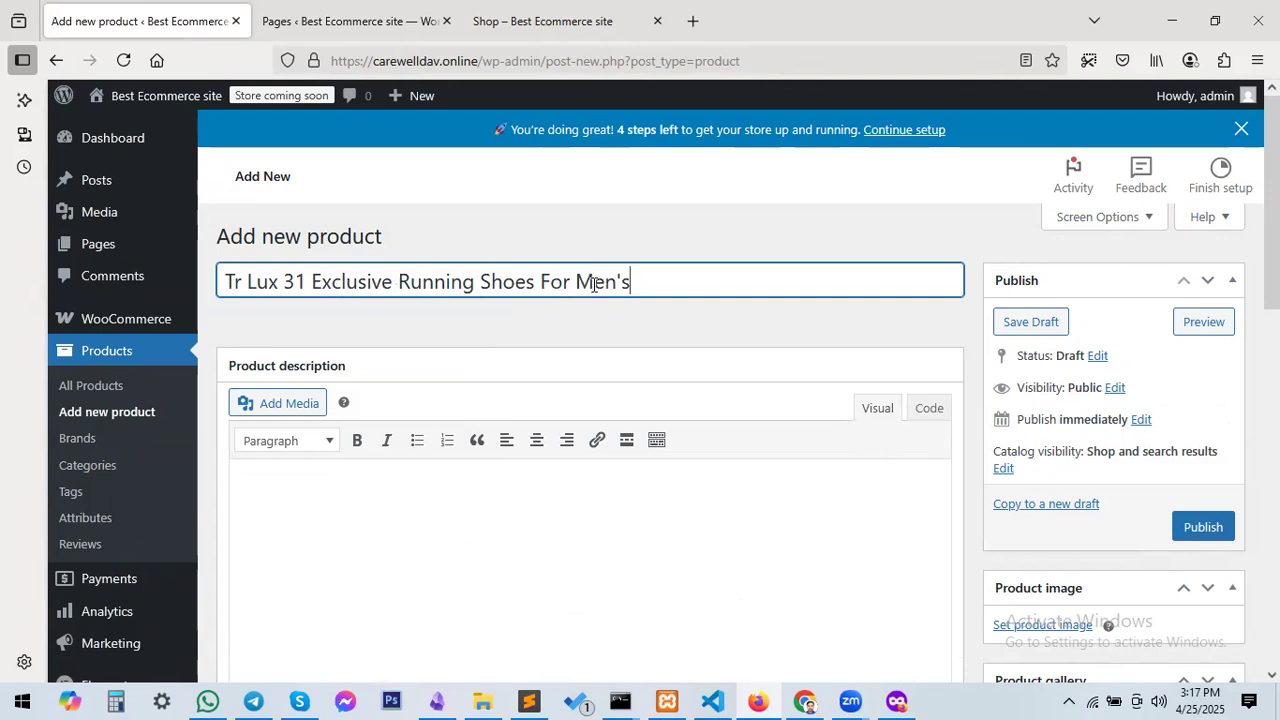
Enter "Tr Lux 31 Exclusive Running Shoes For Men's" as the product description in plain text without a link
{"action": "scroll", "coordinate": [459, 395], "scroll_direction": "down", "scroll_amount": 2}
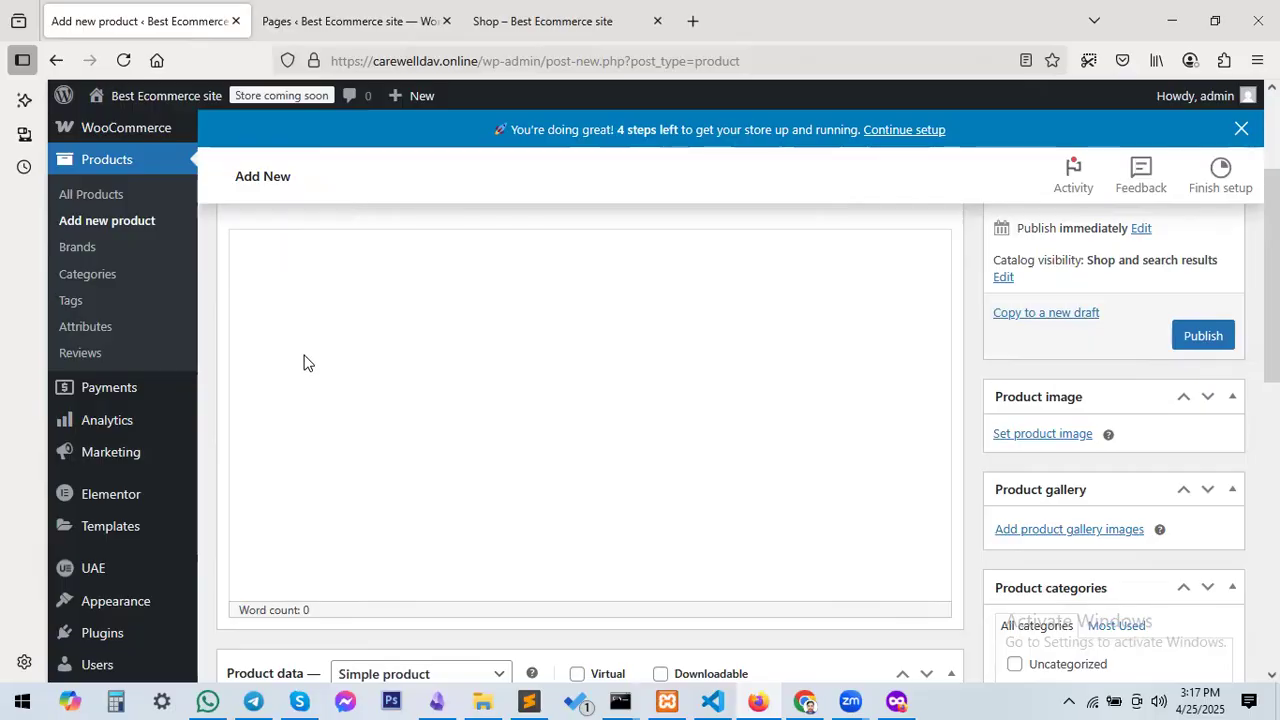
{"action": "scroll", "coordinate": [268, 371], "scroll_direction": "up", "scroll_amount": 1}
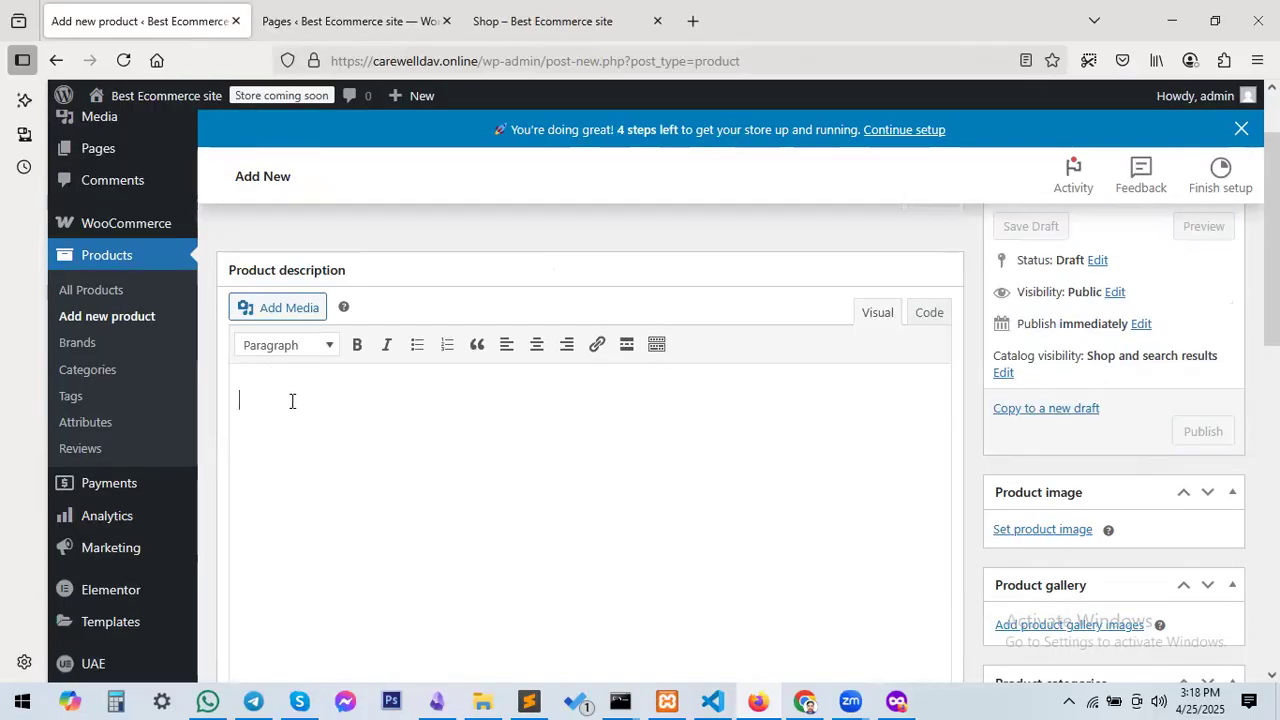
{"action": "type", "text": "Tr Lux 31 Exclusive Running Shoes For Men's"}
{"action": "scroll", "coordinate": [540, 320], "scroll_direction": "down", "scroll_amount": 1}
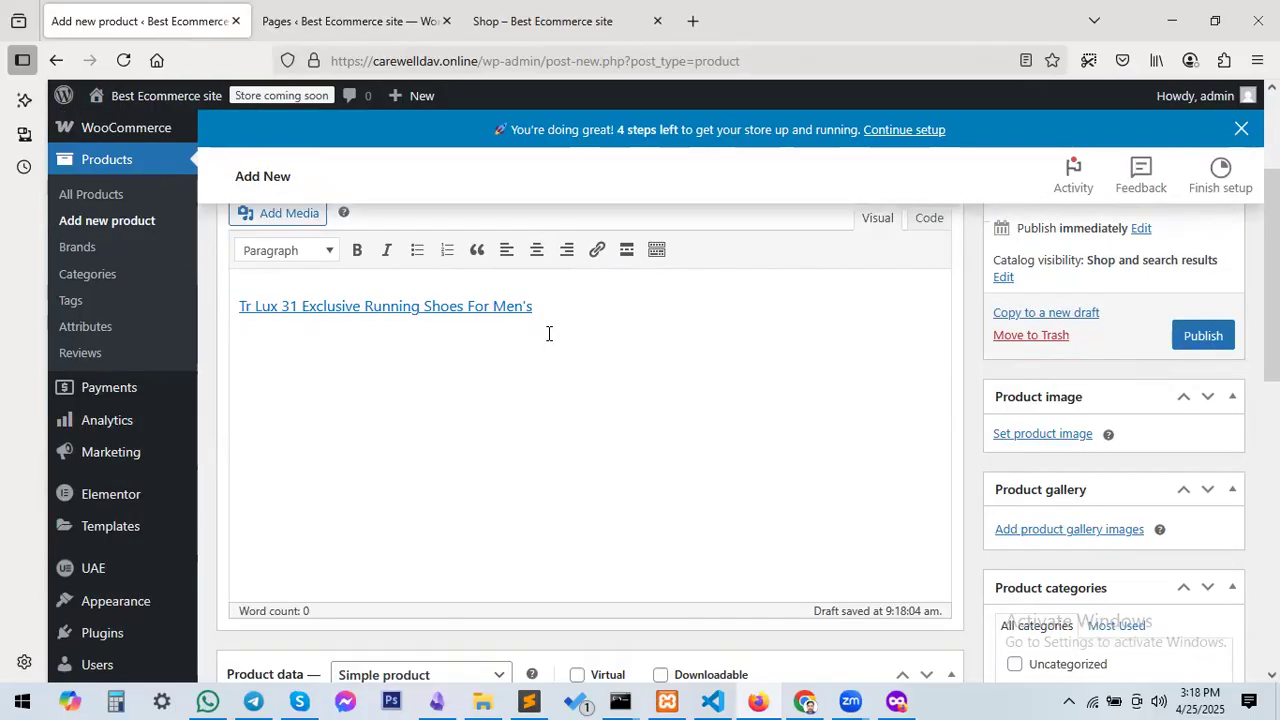
{"action": "key", "text": "ctrl+z"}
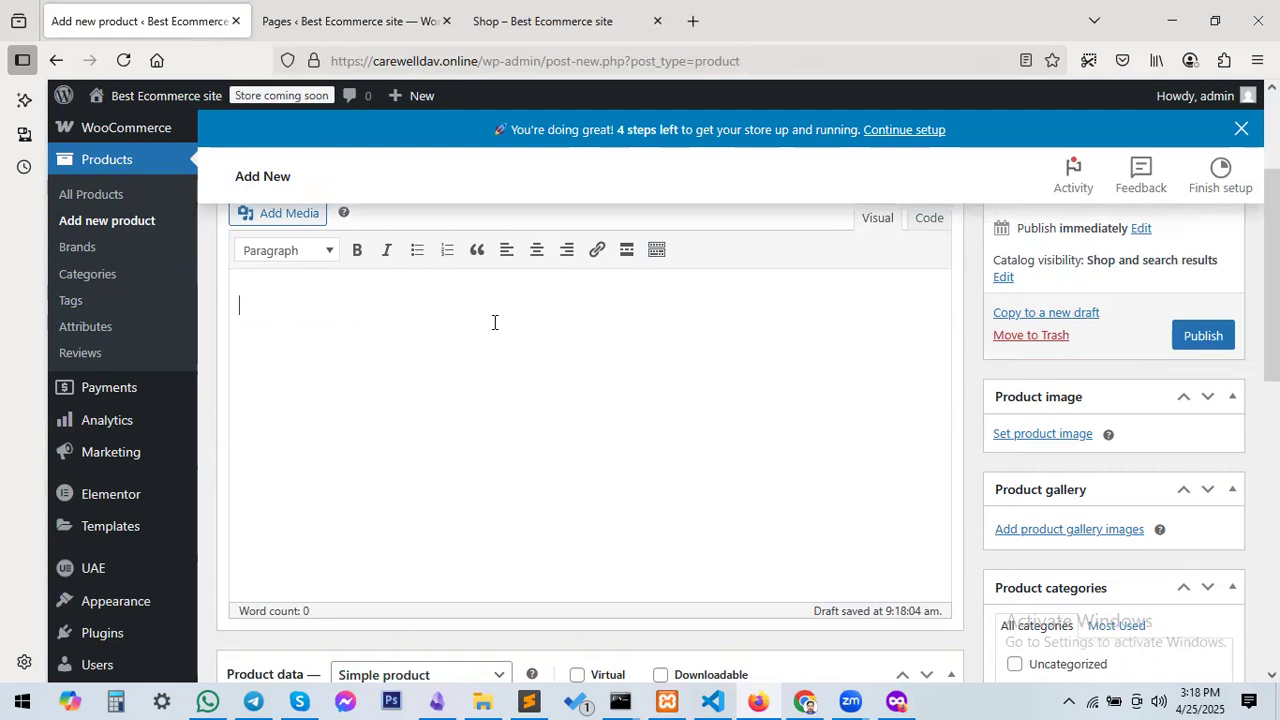
{"action": "type", "text": "Tr Lux 31 Exclusive Running Shoes For Men's"}
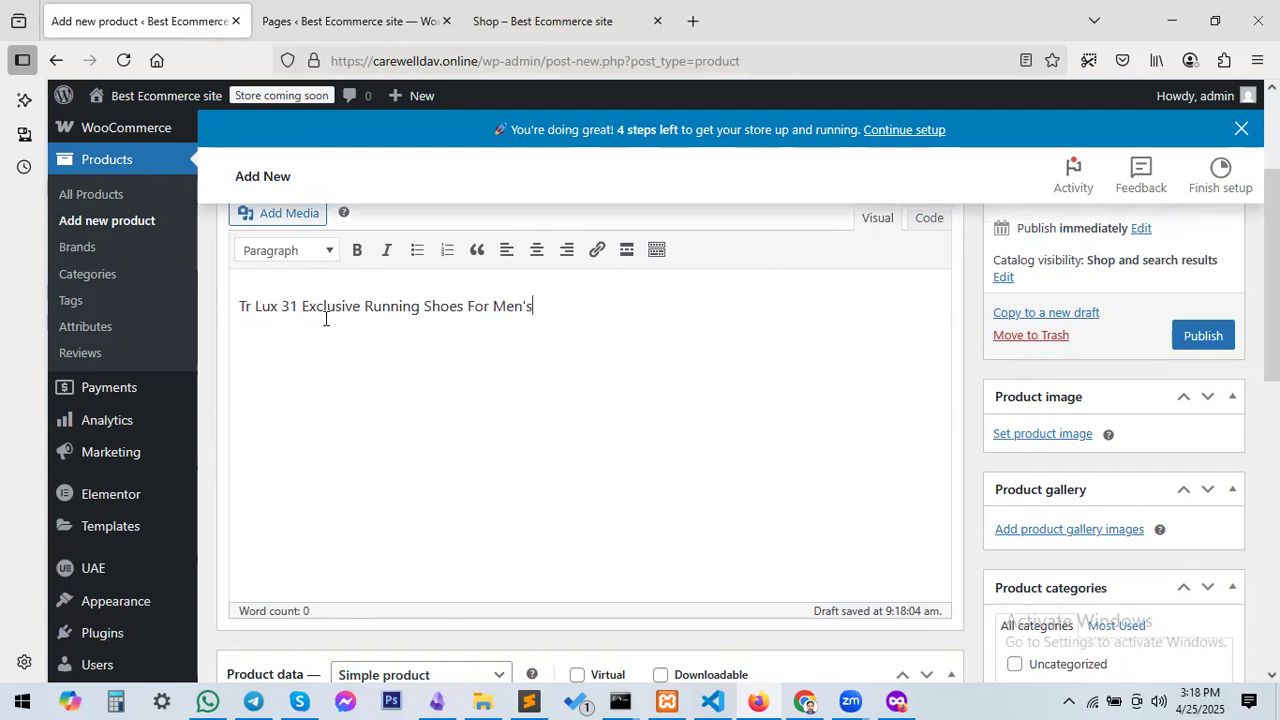
Set the simple product's regular price to ₹1200 and its sale price to ₹1100
{"action": "scroll", "coordinate": [500, 360], "scroll_direction": "down", "scroll_amount": 4}
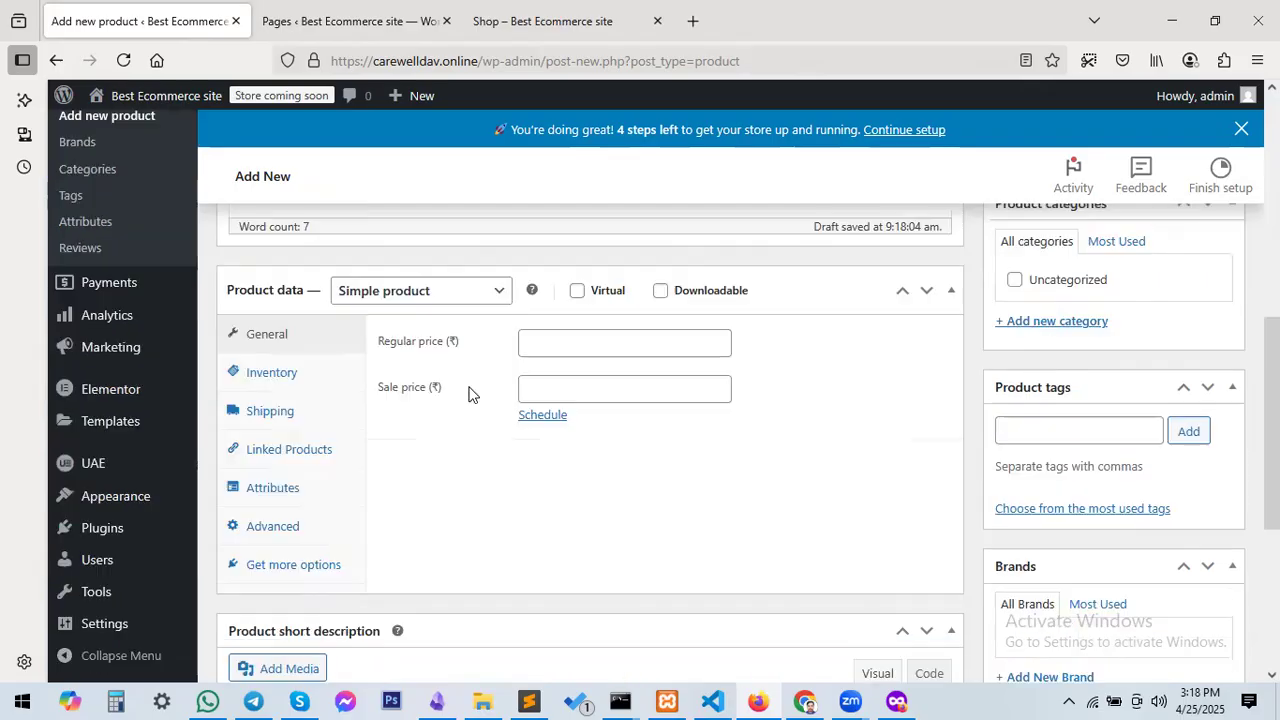
{"action": "scroll", "coordinate": [545, 345], "scroll_direction": "down", "scroll_amount": 1}
{"action": "scroll", "coordinate": [548, 352], "scroll_direction": "up", "scroll_amount": 1}
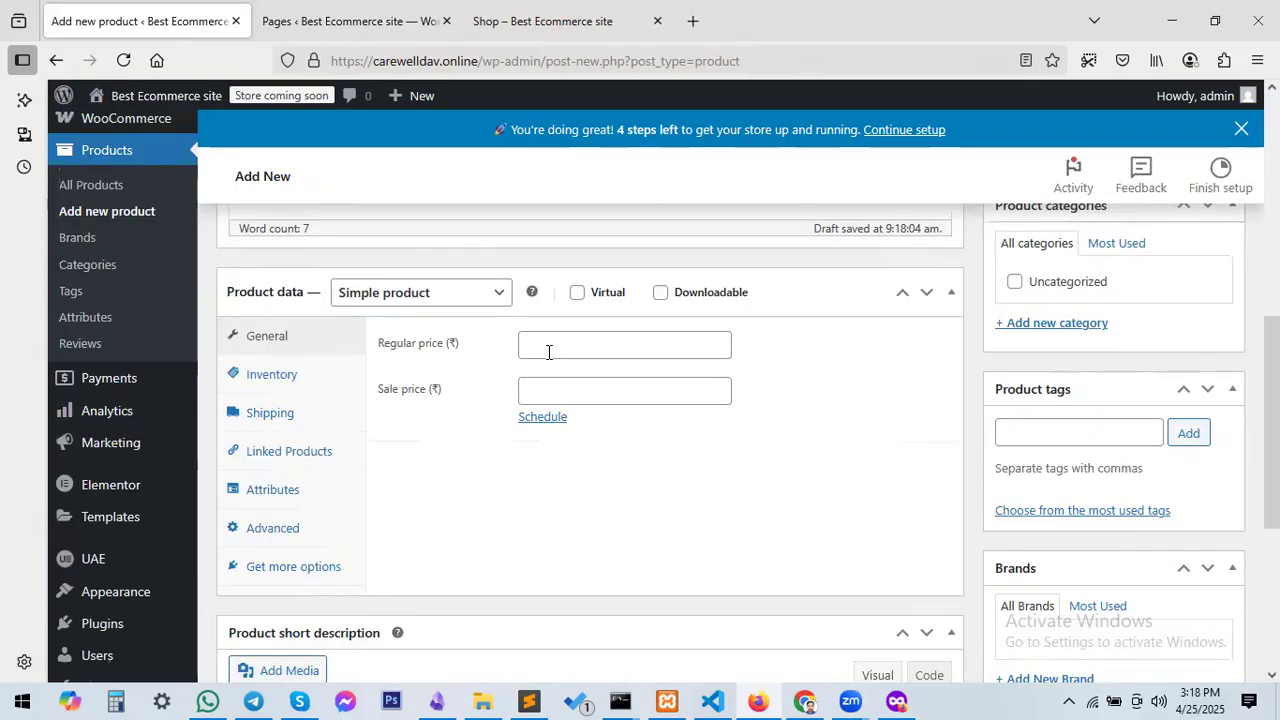
{"action": "left_click", "coordinate": [529, 345]}
{"action": "type", "text": "12"}
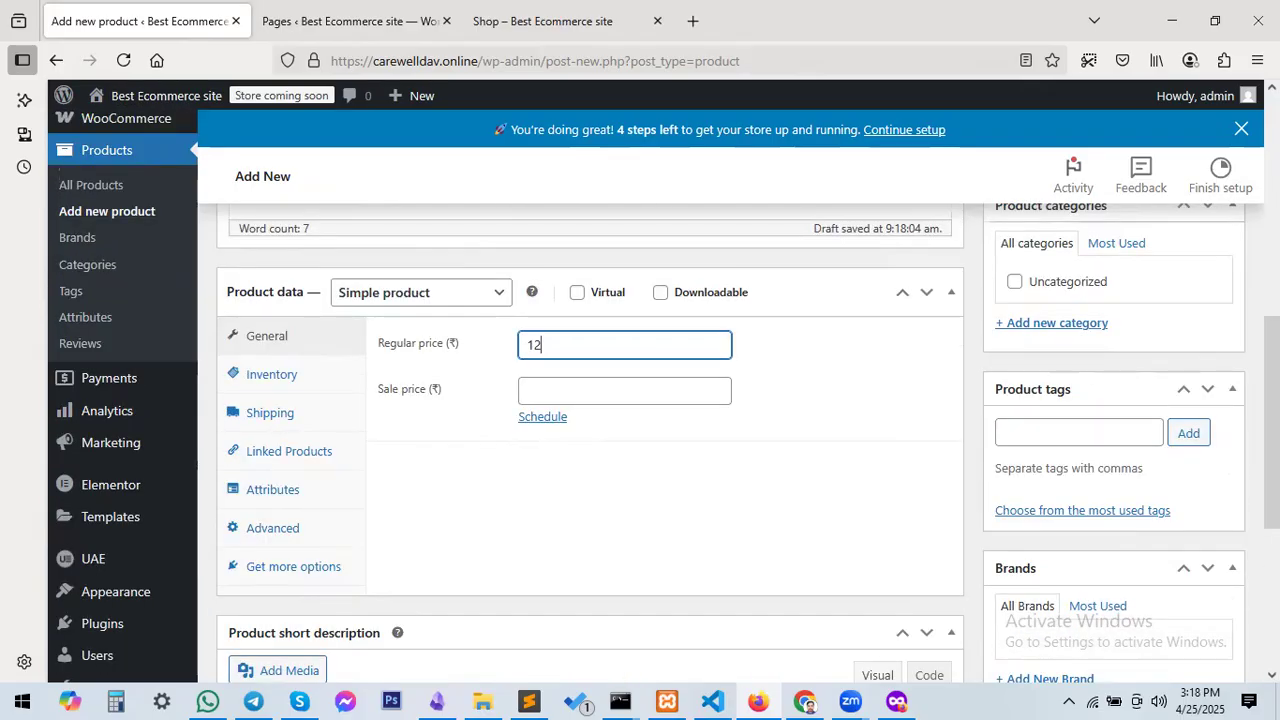
{"action": "type", "text": "00"}
{"action": "left_click", "coordinate": [577, 393]}
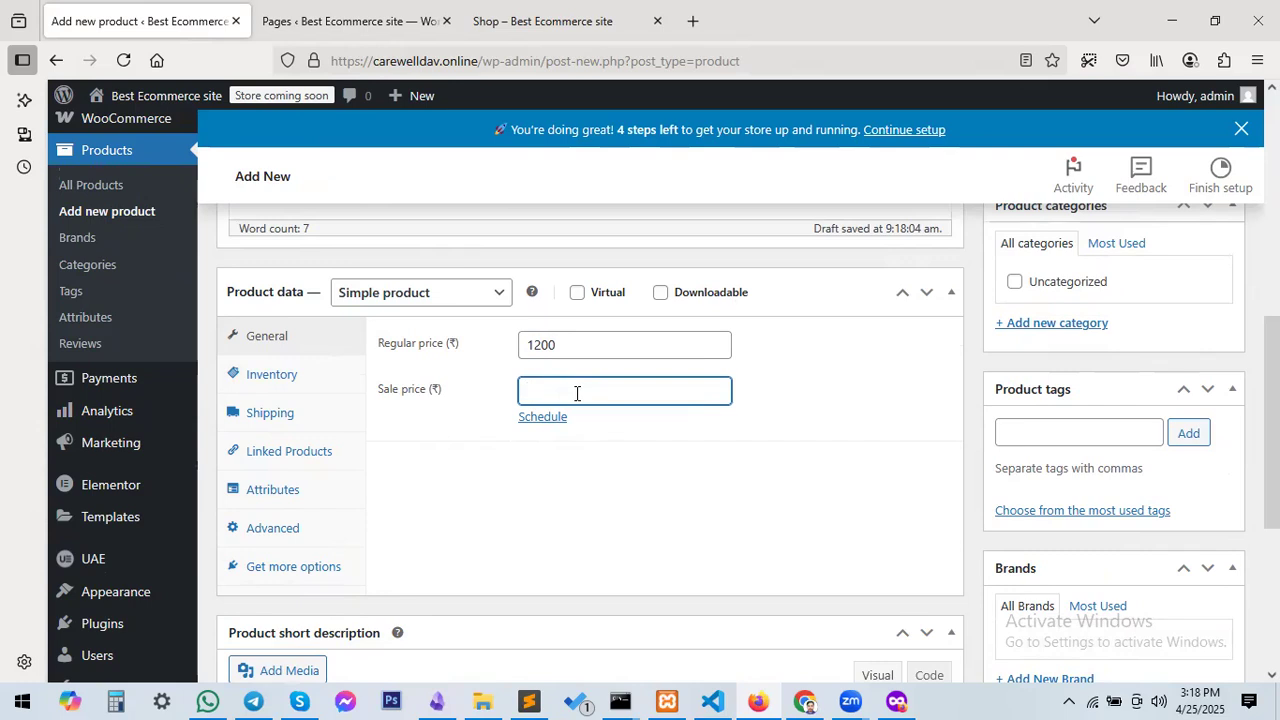
{"action": "type", "text": "1100"}
{"action": "scroll", "coordinate": [508, 349], "scroll_direction": "up", "scroll_amount": 4}
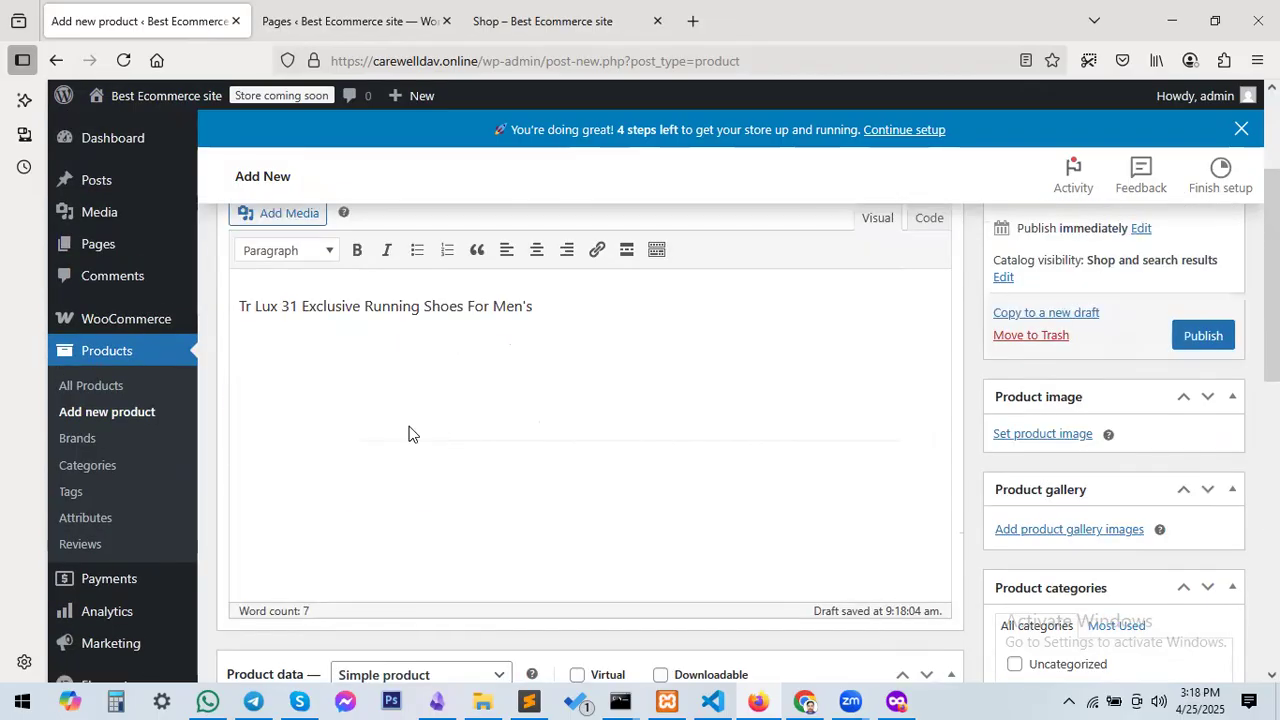
Upload "Tr Lux 31 Exclusive Running Shoes For Men.jpg" from the Downloads folder for use as the product image
{"action": "scroll", "coordinate": [560, 354], "scroll_direction": "up", "scroll_amount": 2}
{"action": "scroll", "coordinate": [555, 348], "scroll_direction": "down", "scroll_amount": 6}
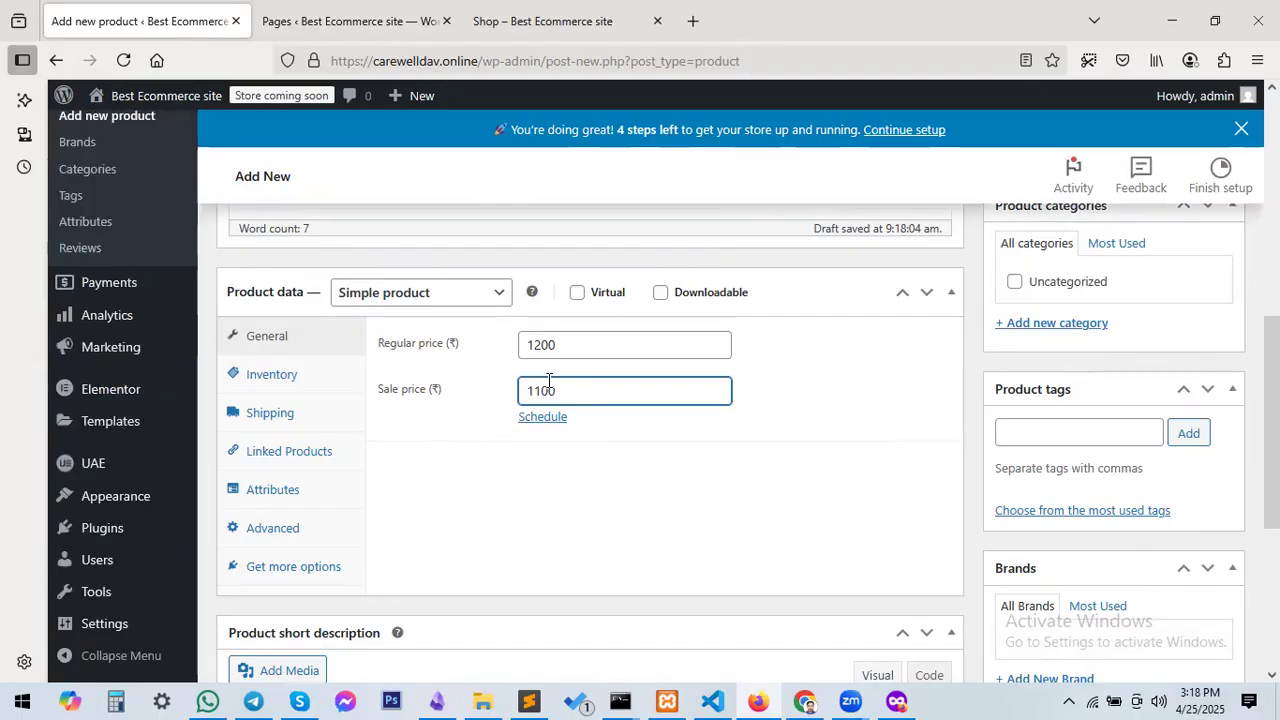
{"action": "scroll", "coordinate": [834, 402], "scroll_direction": "up", "scroll_amount": 1}
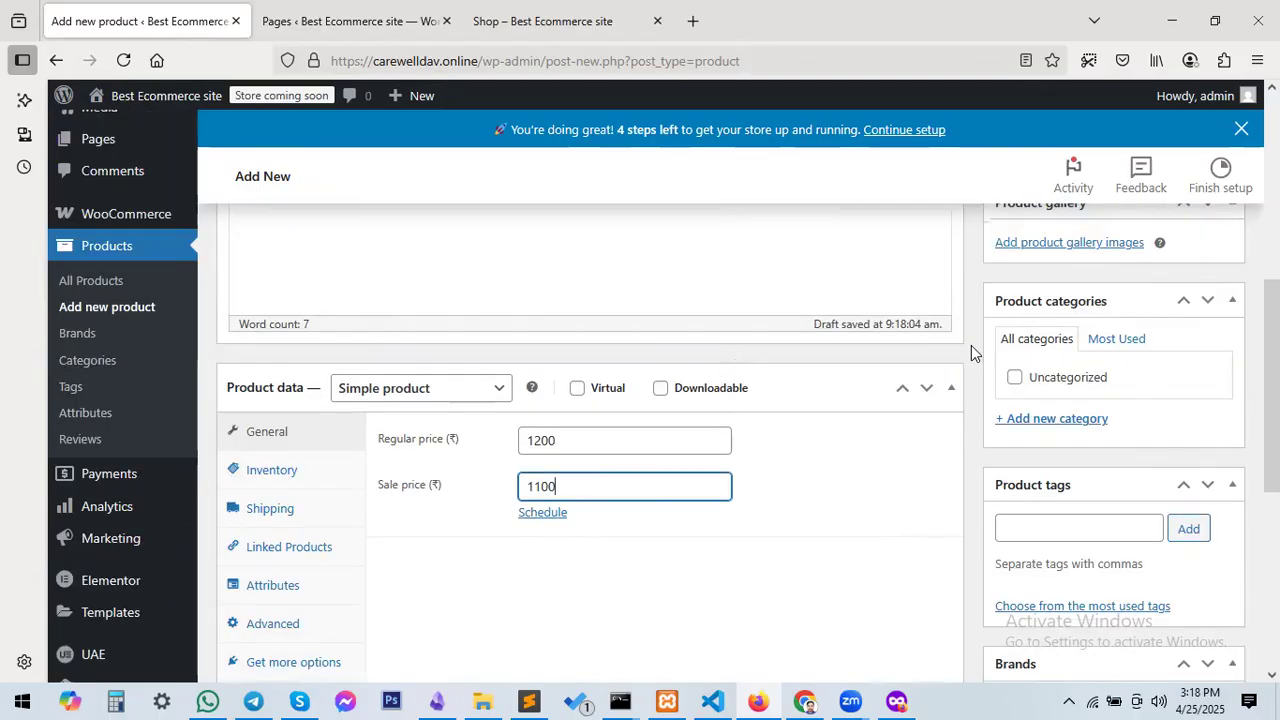
{"action": "scroll", "coordinate": [1150, 412], "scroll_direction": "up", "scroll_amount": 2}
{"action": "scroll", "coordinate": [1190, 415], "scroll_direction": "down", "scroll_amount": 2}
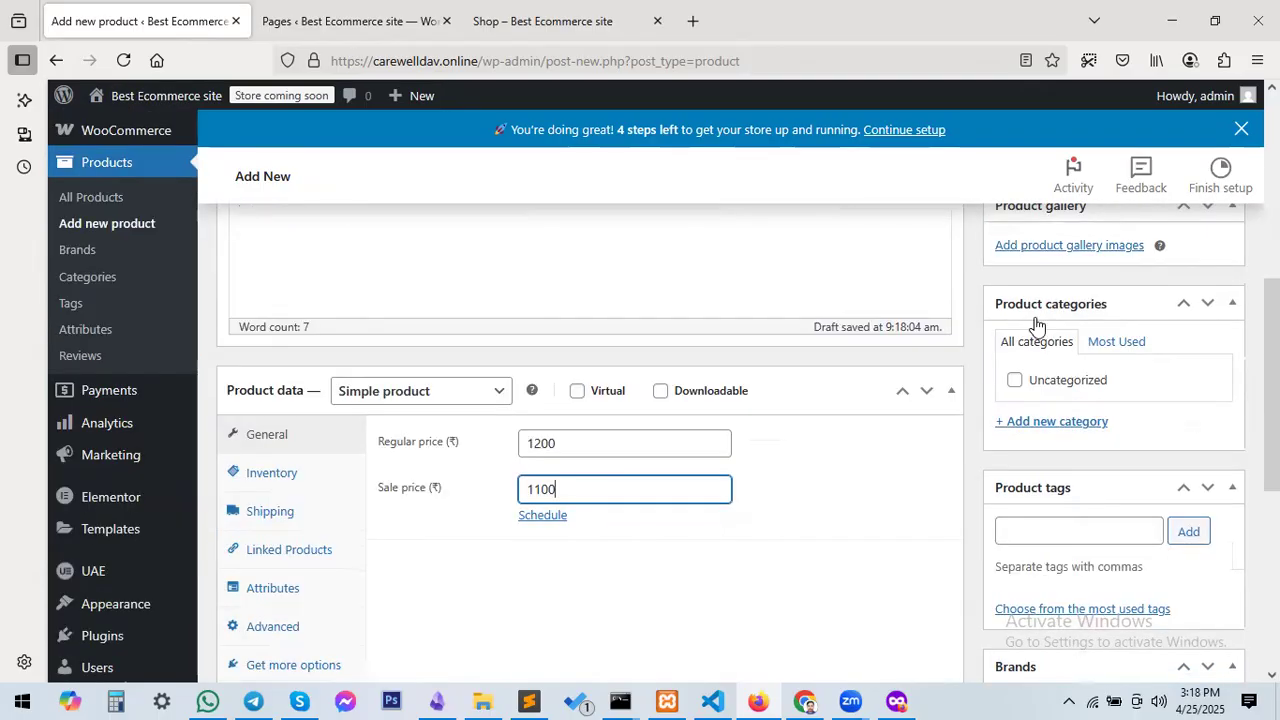
{"action": "scroll", "coordinate": [1040, 330], "scroll_direction": "up", "scroll_amount": 2}
{"action": "left_click", "coordinate": [1043, 338]}
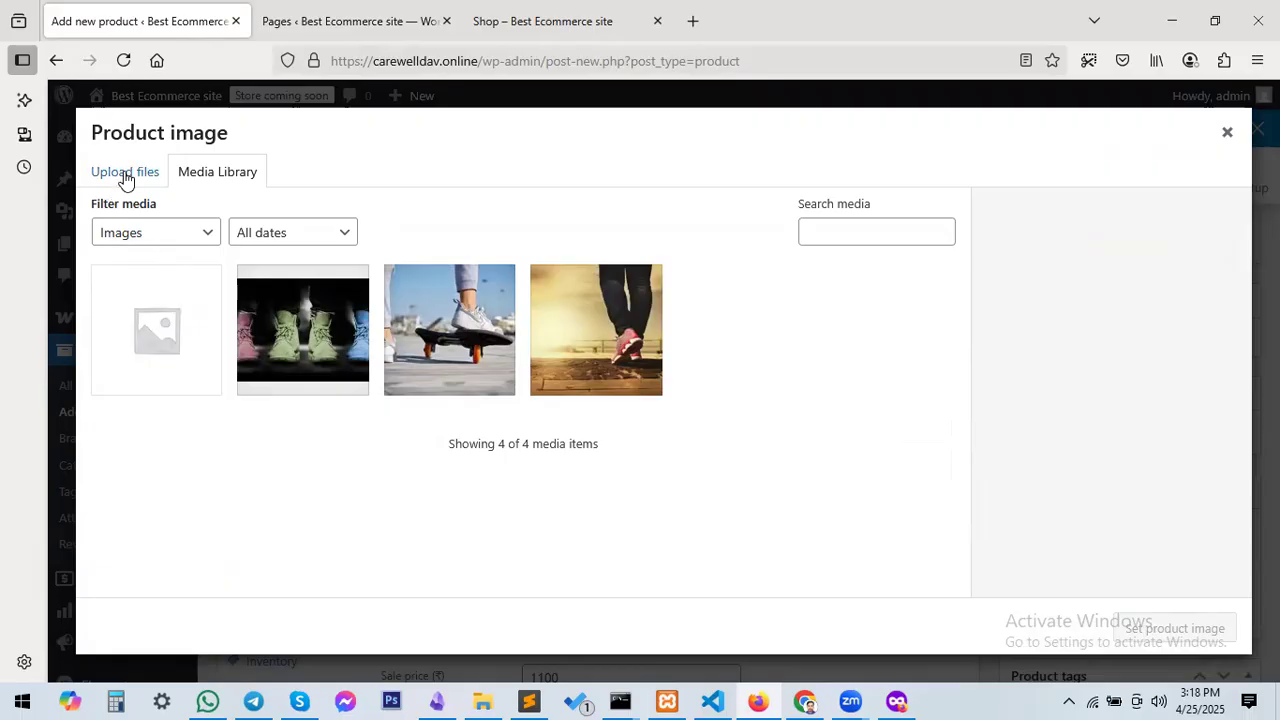
{"action": "left_click", "coordinate": [125, 176]}
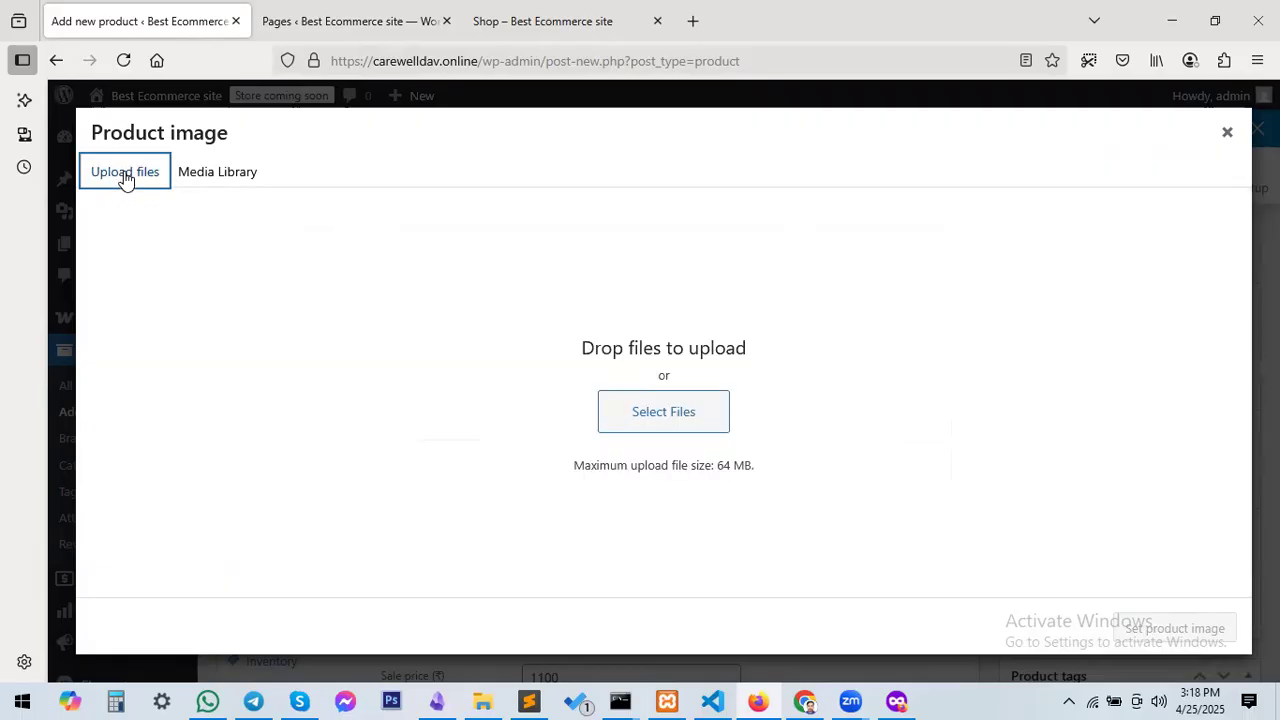
{"action": "left_click", "coordinate": [657, 420]}
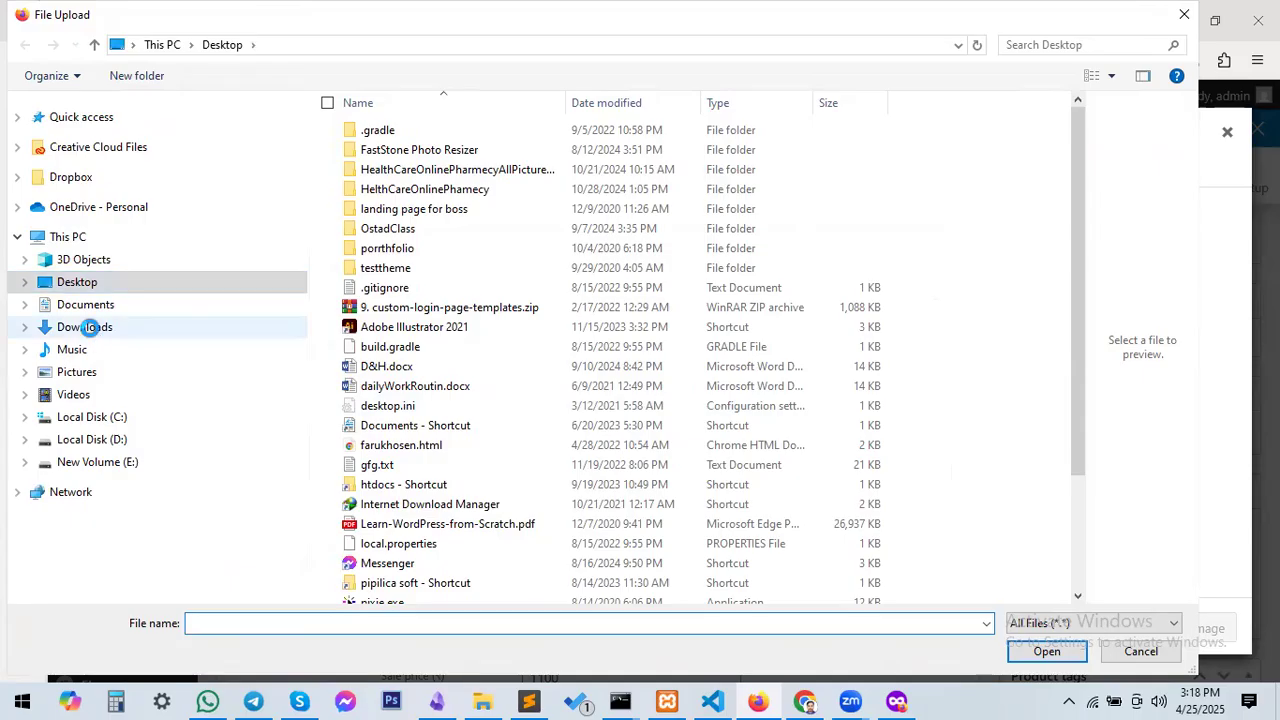
{"action": "left_click", "coordinate": [274, 333]}
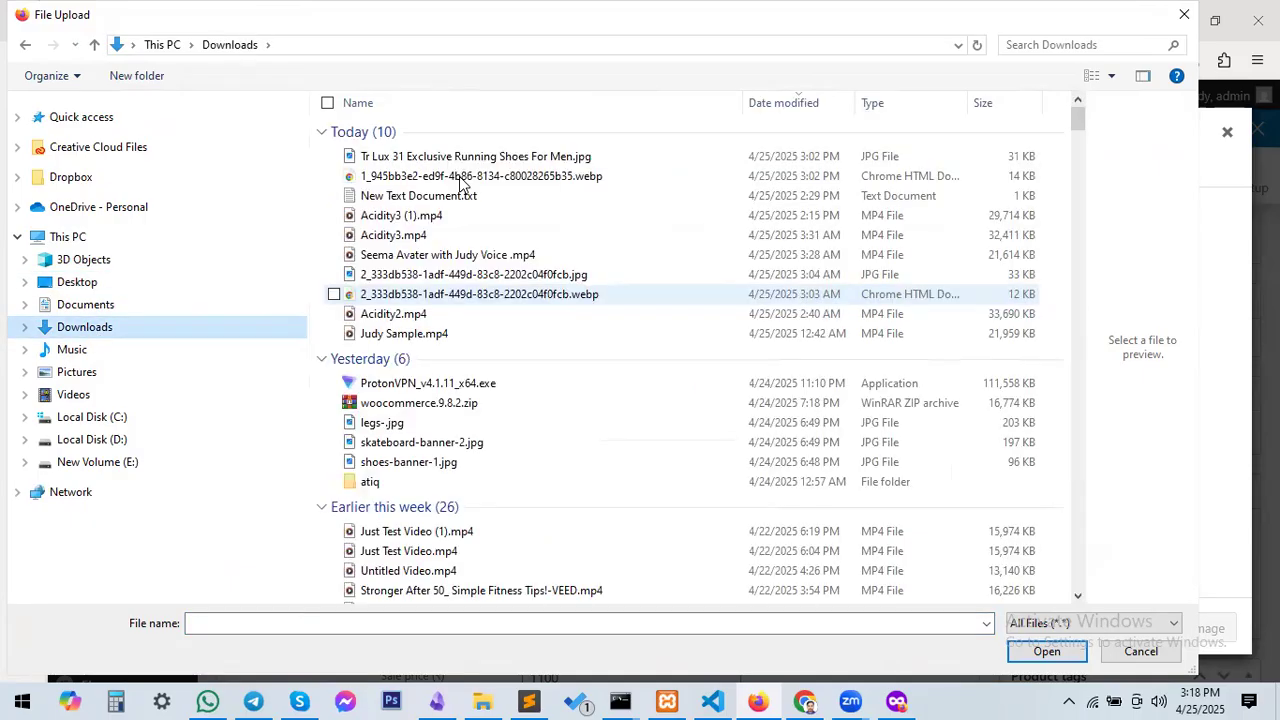
{"action": "left_click", "coordinate": [479, 163]}
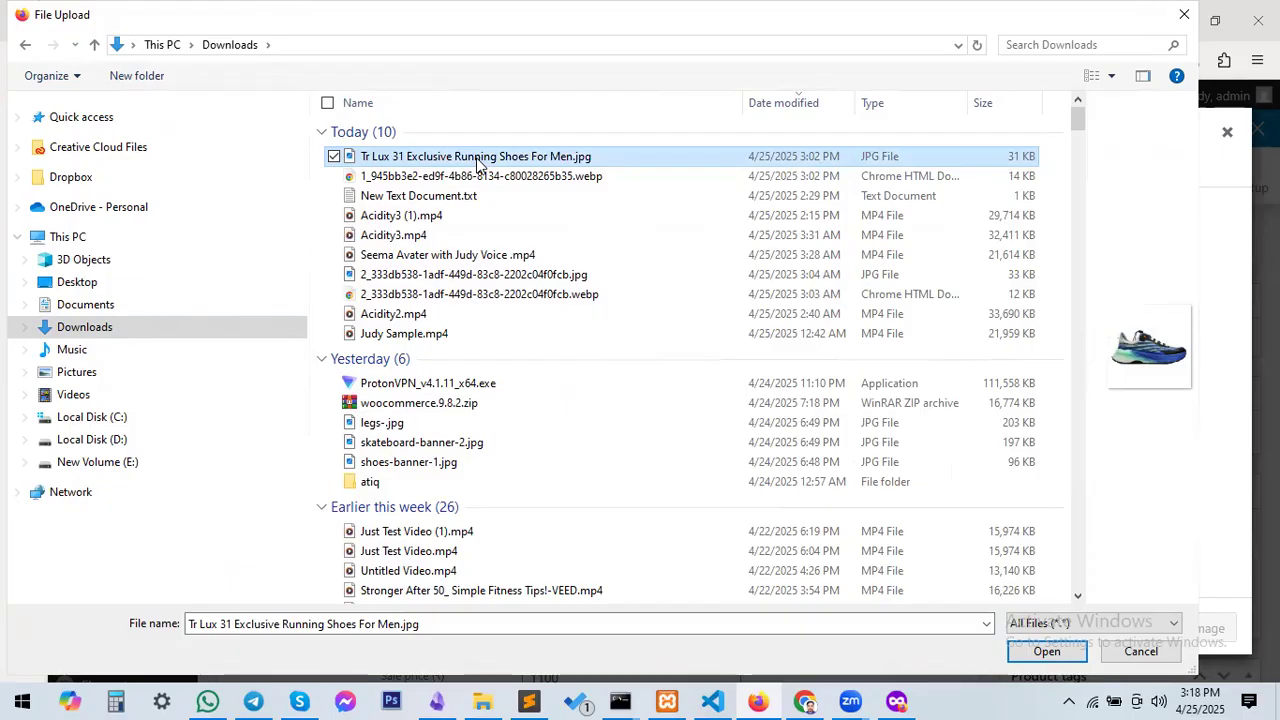
{"action": "double_click", "coordinate": [479, 163]}
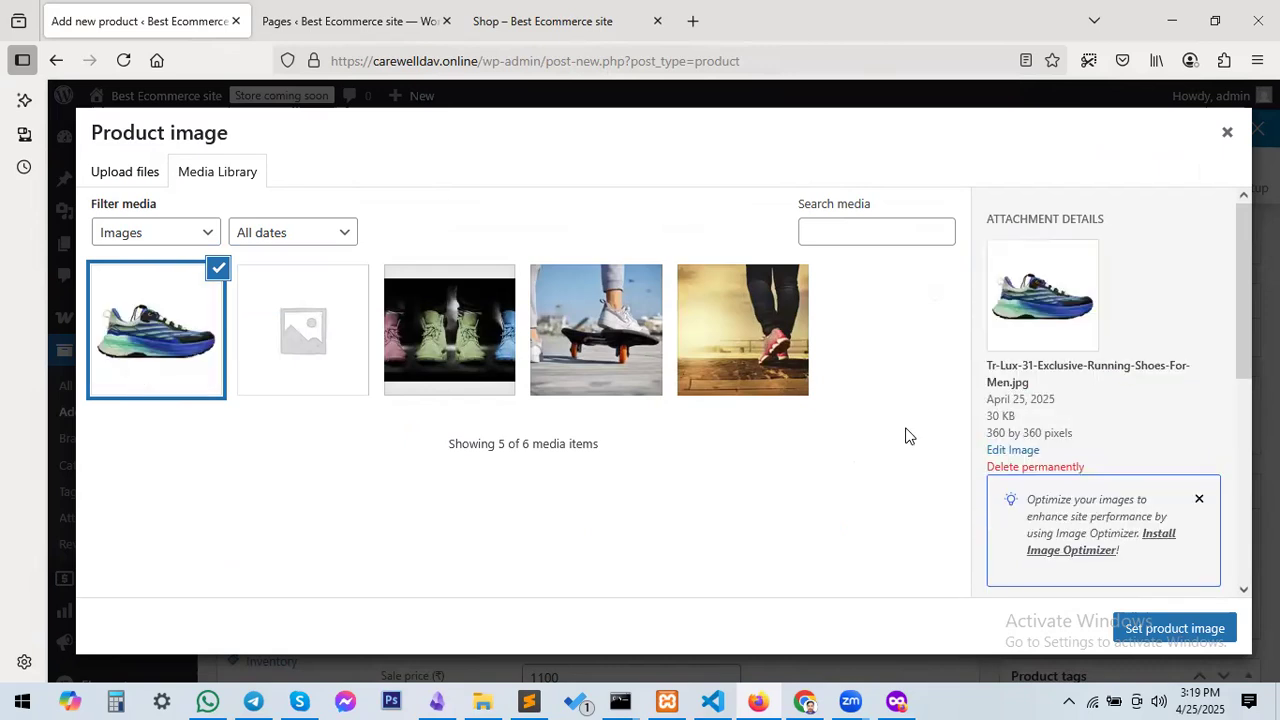
Review the uploaded shoe picture's attachment details and set it as the product image
{"action": "scroll", "coordinate": [1125, 450], "scroll_direction": "down", "scroll_amount": 2}
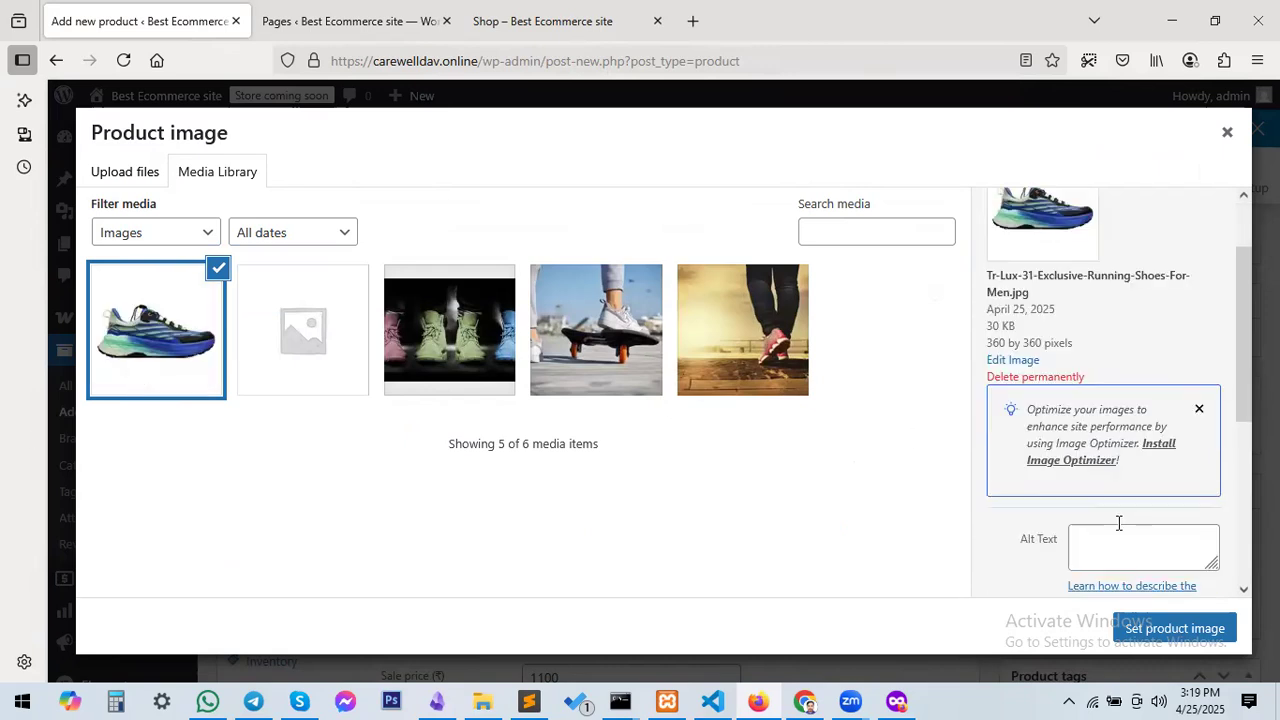
{"action": "scroll", "coordinate": [991, 457], "scroll_direction": "down", "scroll_amount": 4}
{"action": "scroll", "coordinate": [1083, 557], "scroll_direction": "down", "scroll_amount": 2}
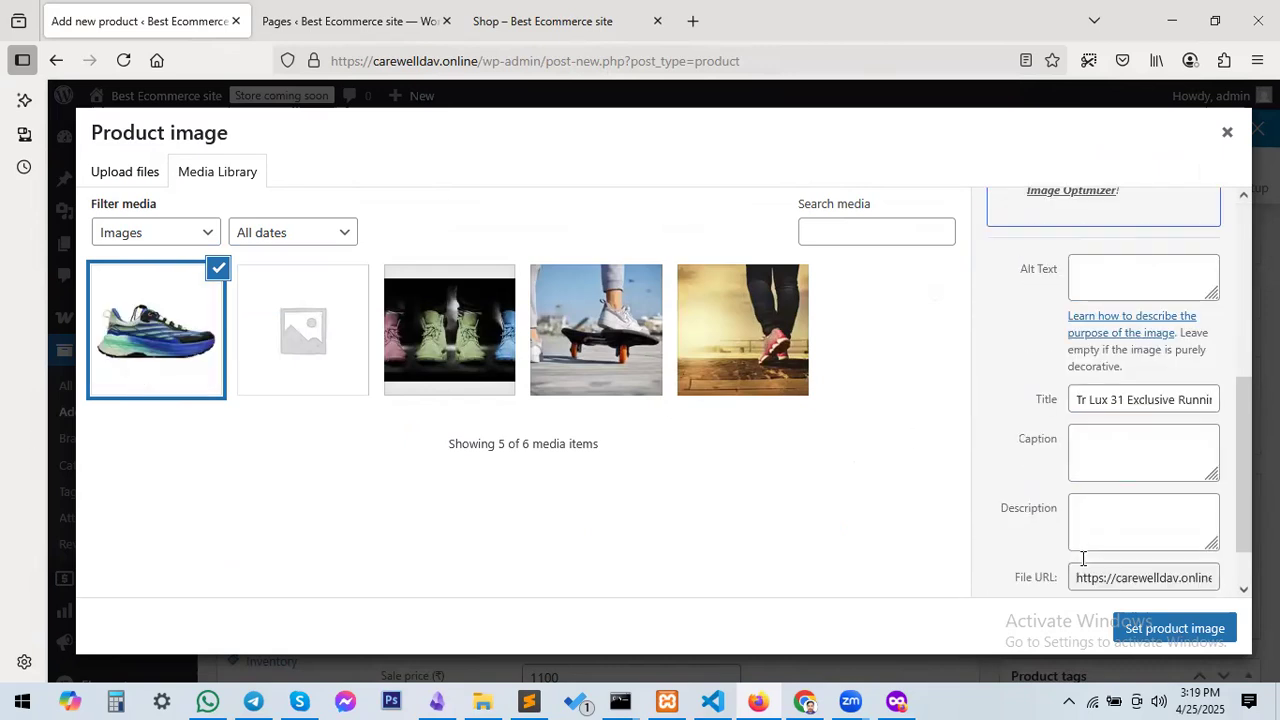
{"action": "scroll", "coordinate": [1083, 557], "scroll_direction": "down", "scroll_amount": 1}
{"action": "key", "text": "Escape"}
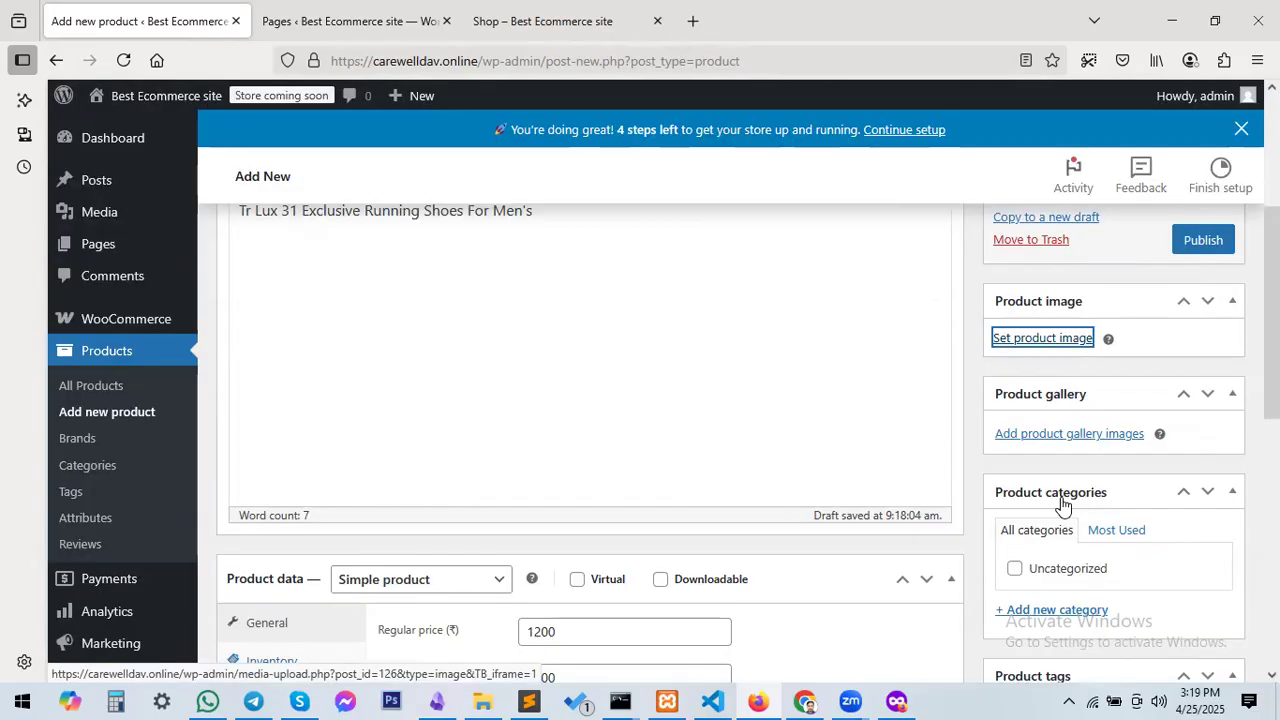
Publish the running shoe product with its name, description, prices and product image
{"action": "scroll", "coordinate": [346, 480], "scroll_direction": "down", "scroll_amount": 3}
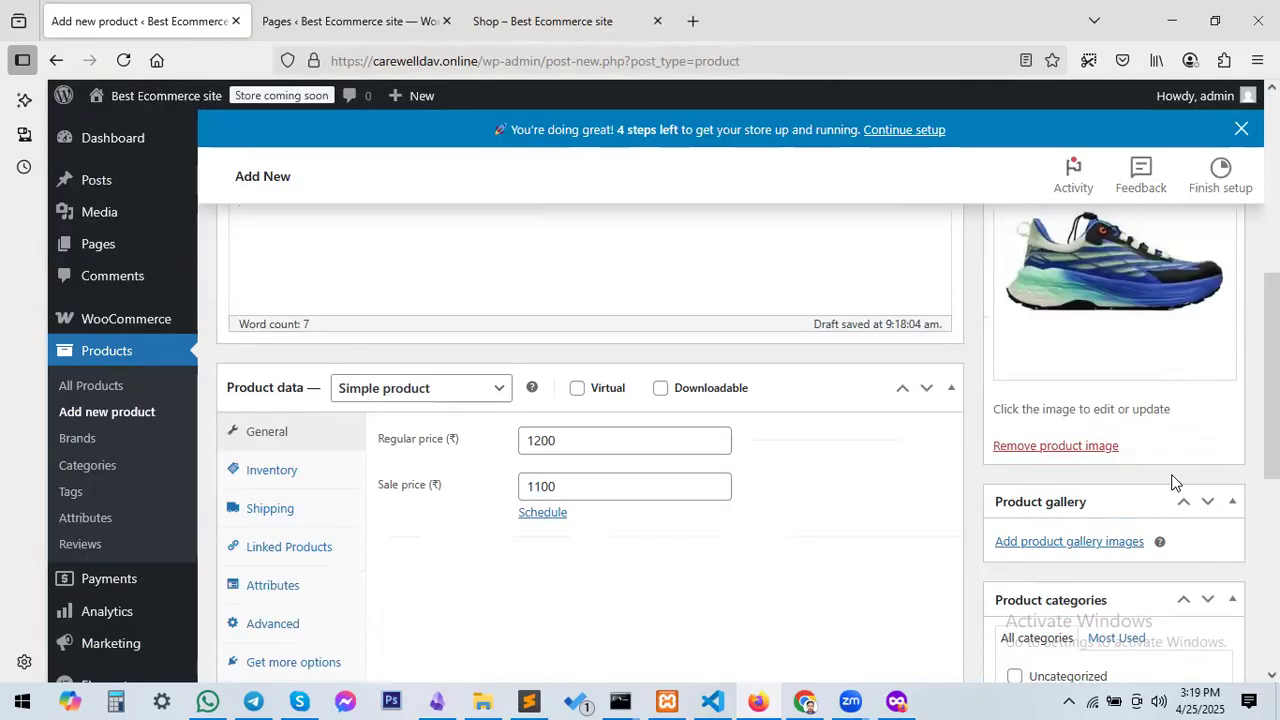
{"action": "scroll", "coordinate": [1208, 440], "scroll_direction": "up", "scroll_amount": 3}
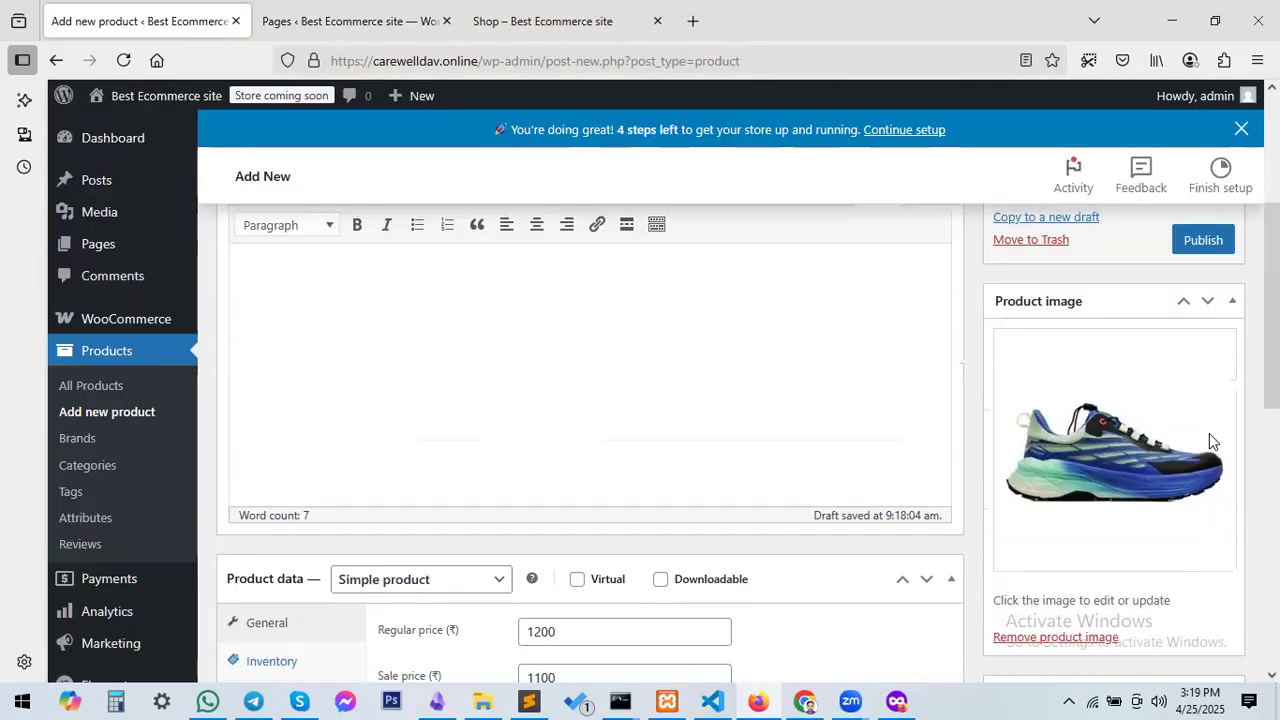
{"action": "scroll", "coordinate": [1208, 440], "scroll_direction": "up", "scroll_amount": 3}
{"action": "left_click", "coordinate": [1207, 435]}
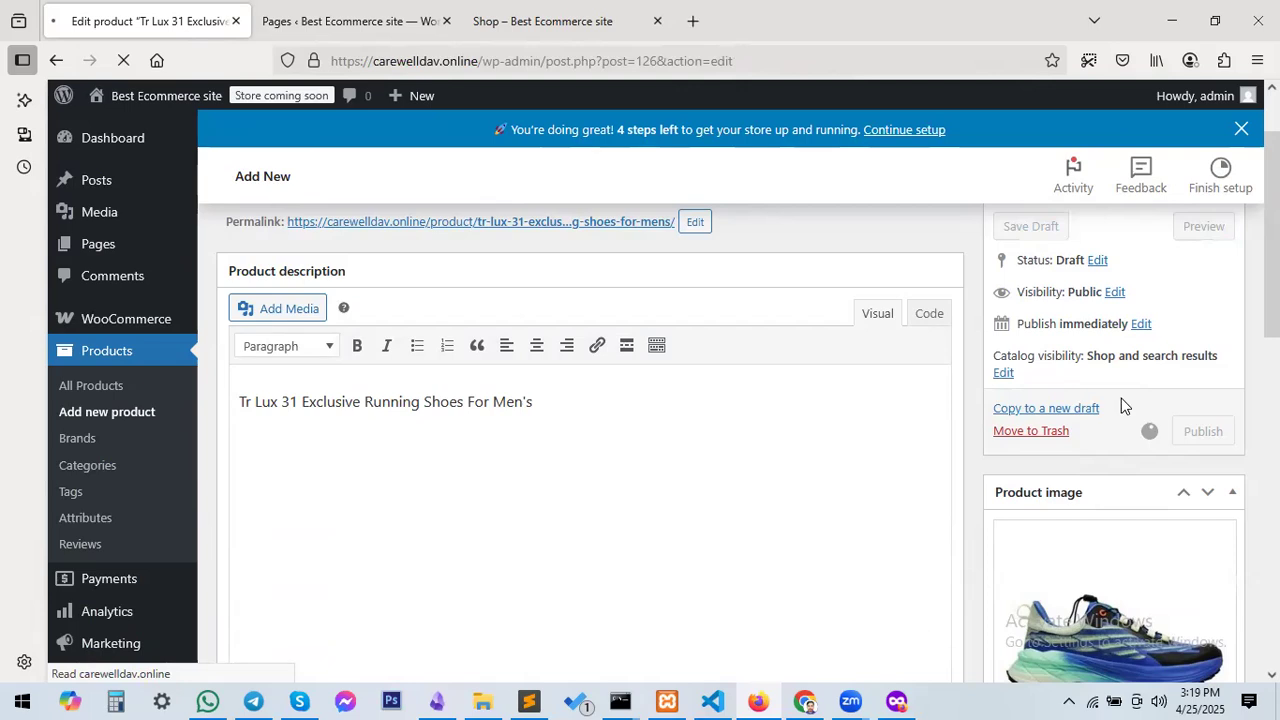
{"action": "scroll", "coordinate": [913, 371], "scroll_direction": "down", "scroll_amount": 2}
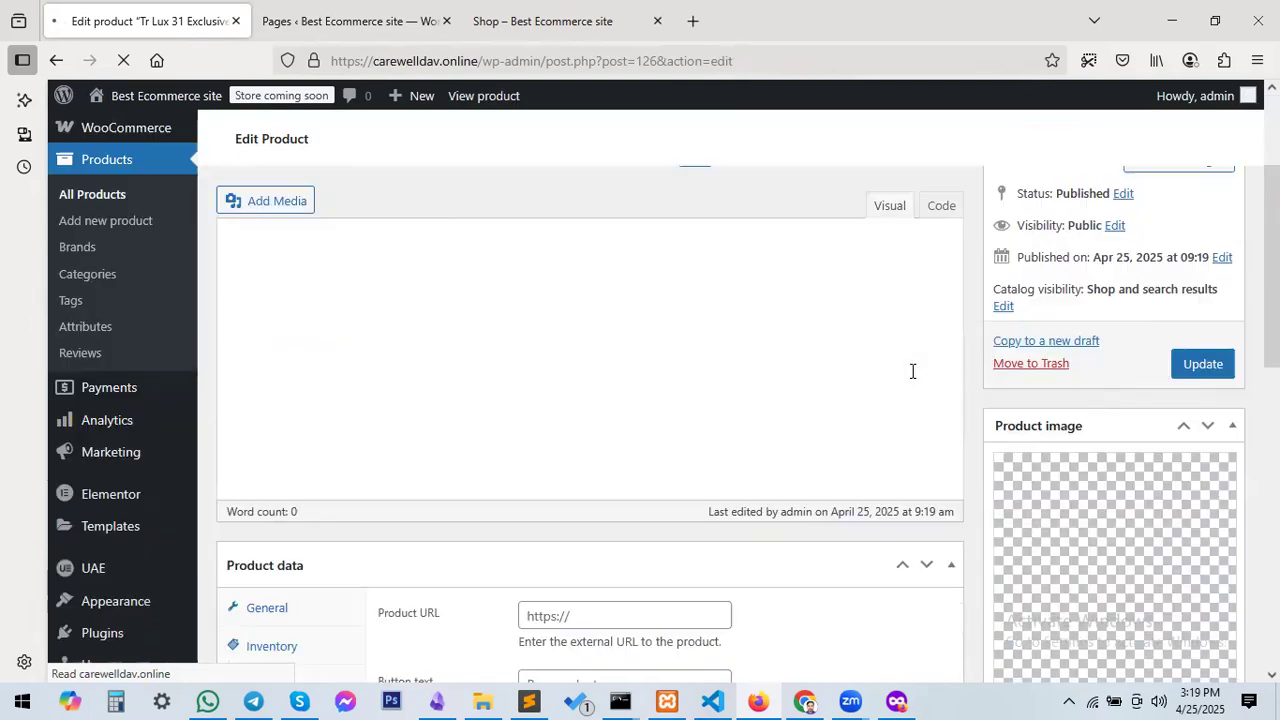
{"action": "scroll", "coordinate": [912, 371], "scroll_direction": "up", "scroll_amount": 2}
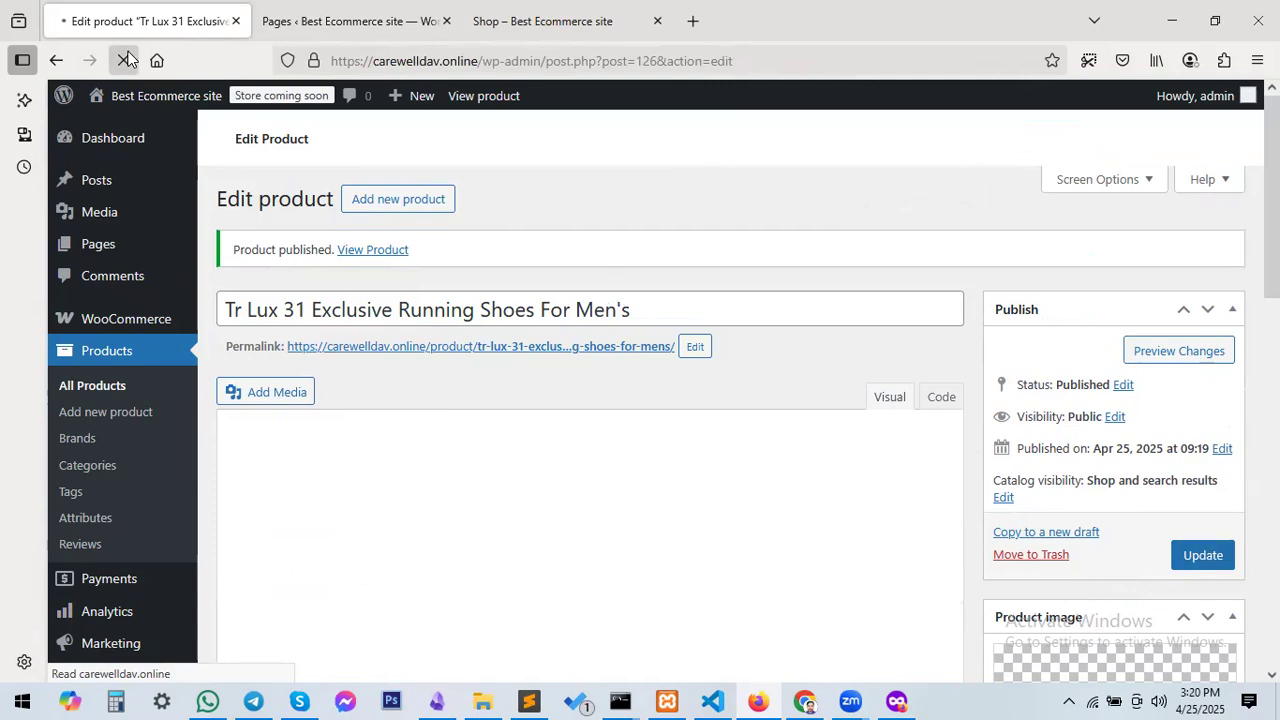
Reload the store's Shop page and examine the new running shoe's image, title, prices and cart option
{"action": "left_click", "coordinate": [563, 20]}
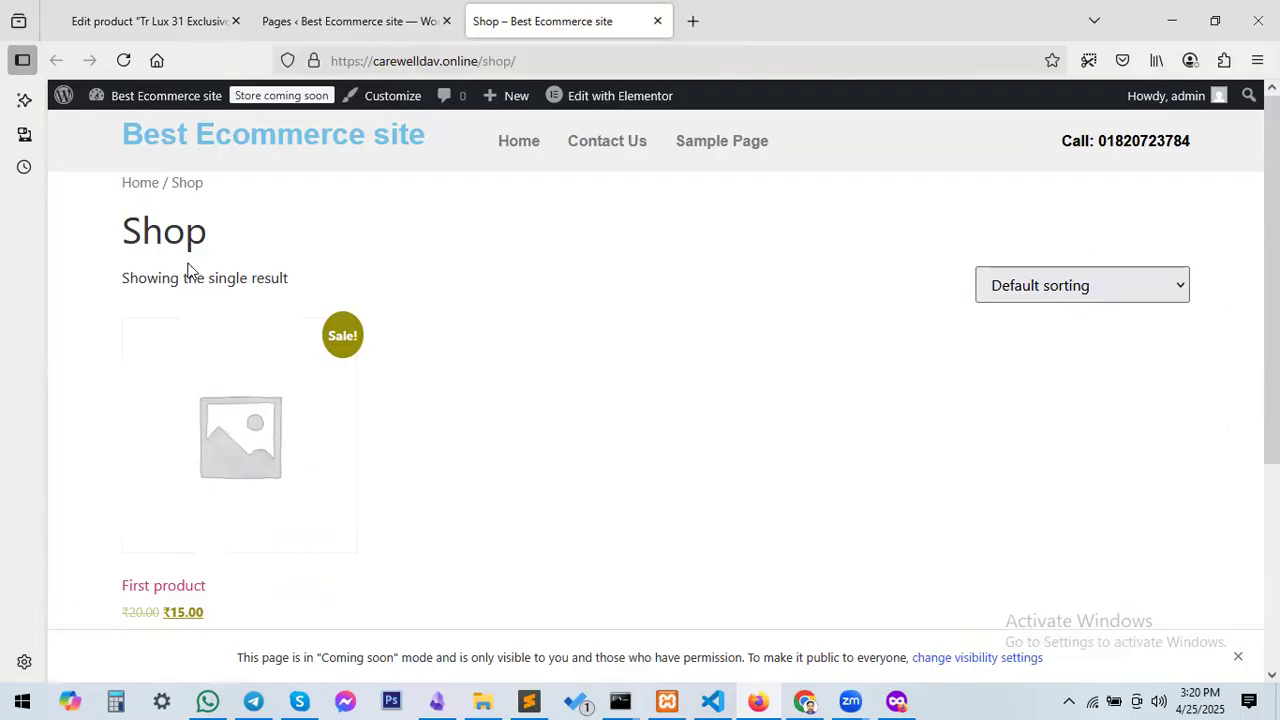
{"action": "left_click", "coordinate": [118, 64]}
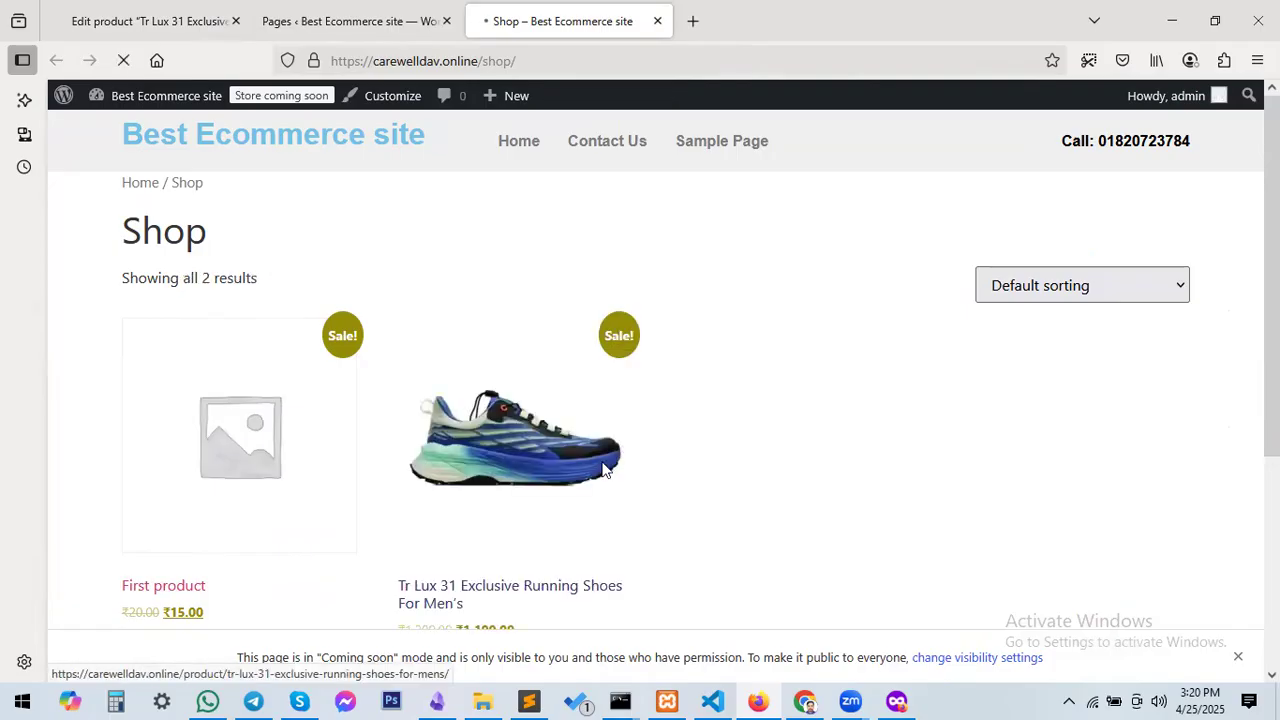
{"action": "scroll", "coordinate": [447, 272], "scroll_direction": "down", "scroll_amount": 3}
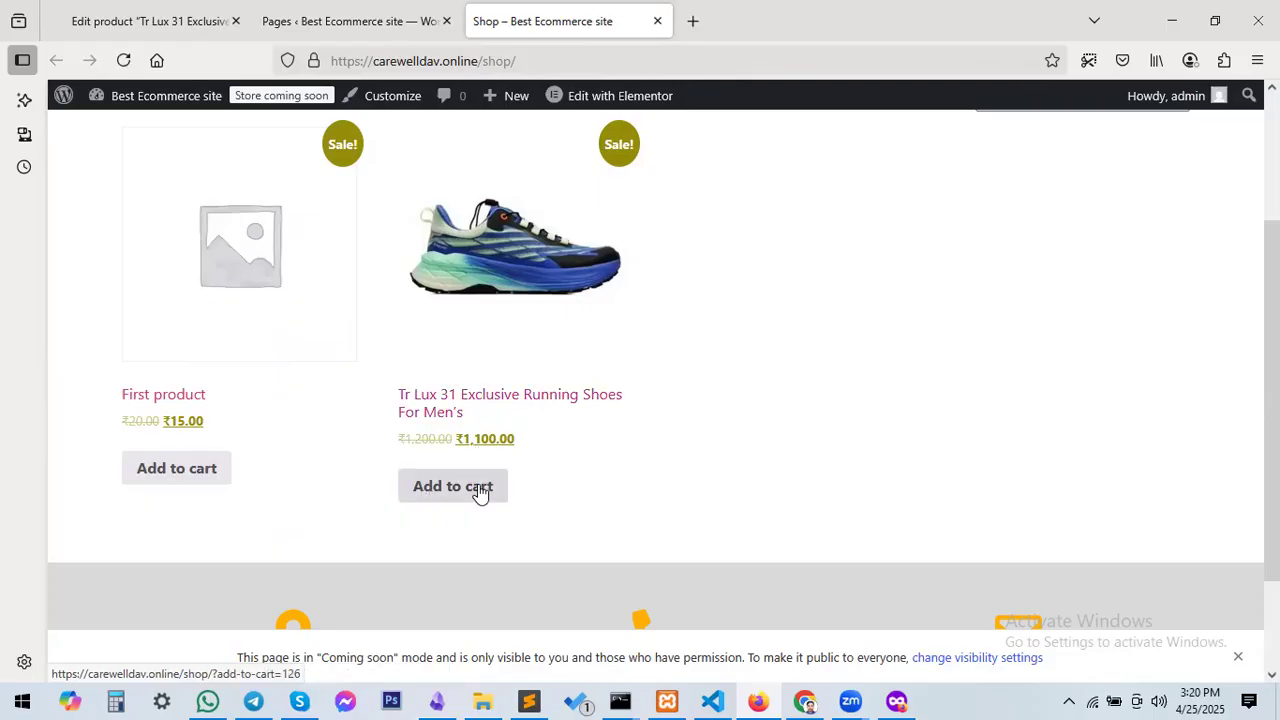
{"action": "scroll", "coordinate": [474, 351], "scroll_direction": "up", "scroll_amount": 2}
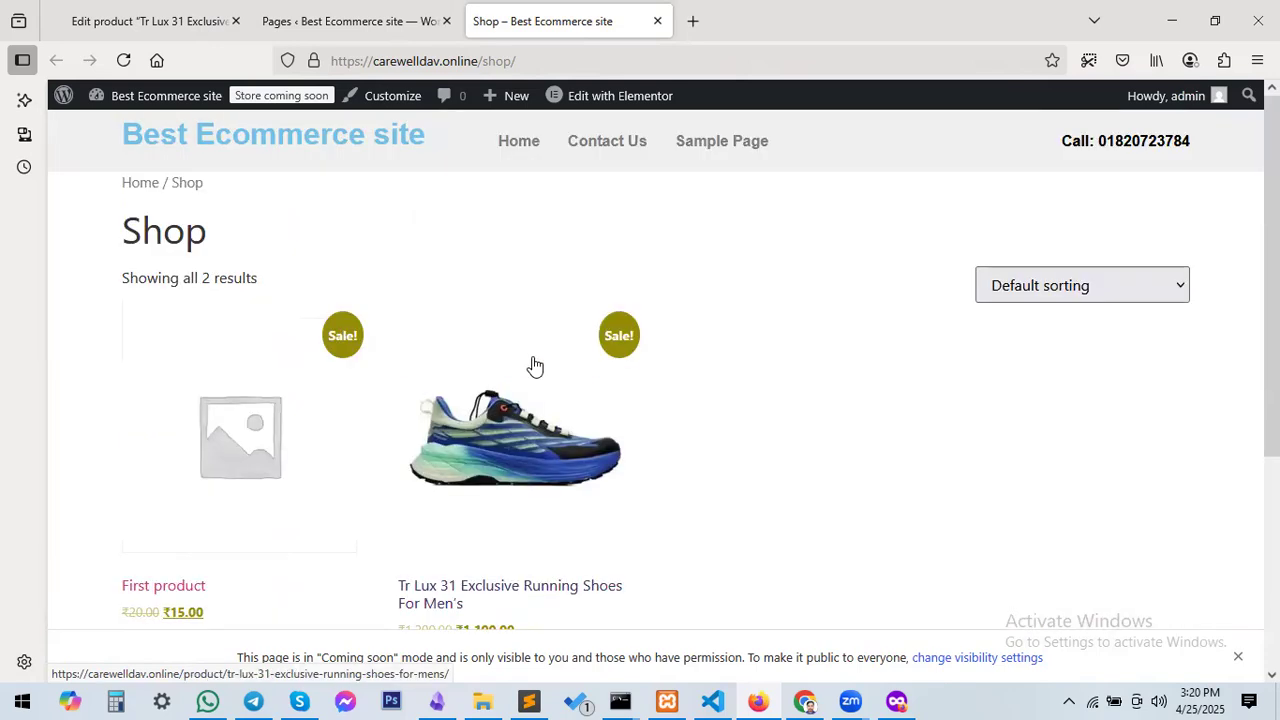
{"action": "scroll", "coordinate": [540, 410], "scroll_direction": "down", "scroll_amount": 2}
{"action": "scroll", "coordinate": [542, 424], "scroll_direction": "up", "scroll_amount": 2}
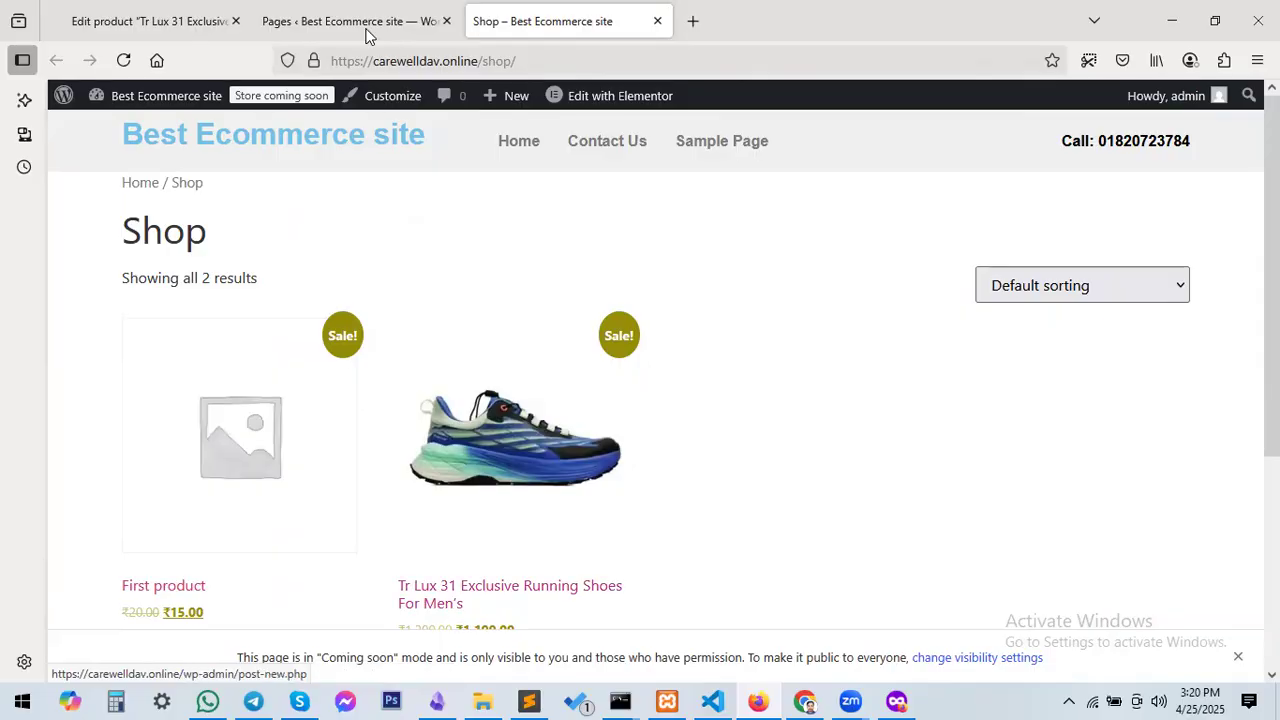
Switch to the list of all pages in the WordPress admin
{"action": "key", "text": "ctrl+shift+Tab"}
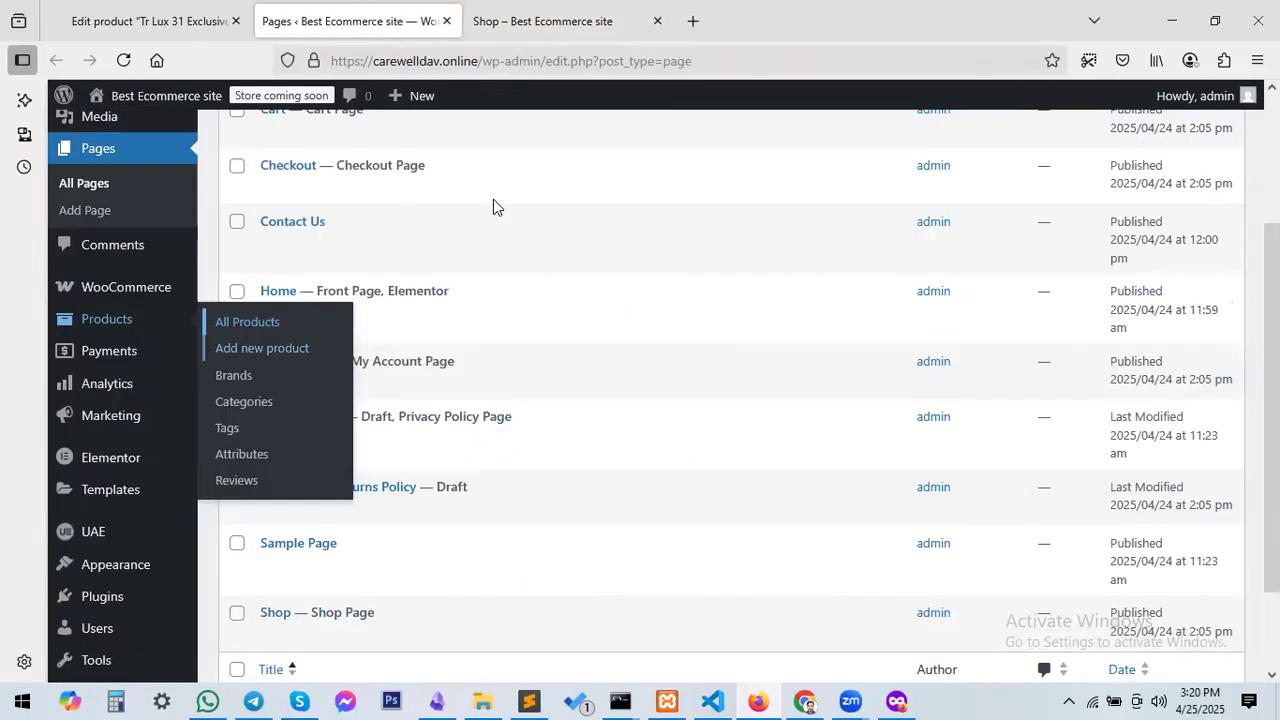
{"action": "mouse_move", "coordinate": [493, 200]}
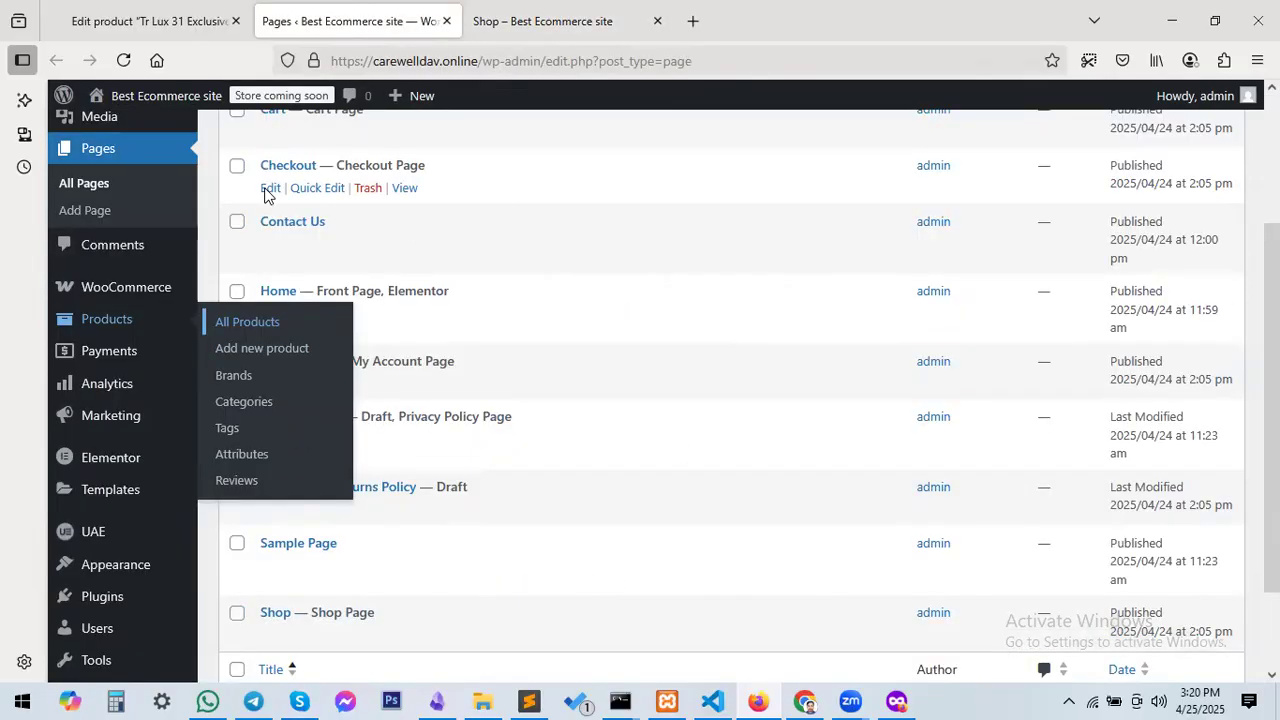